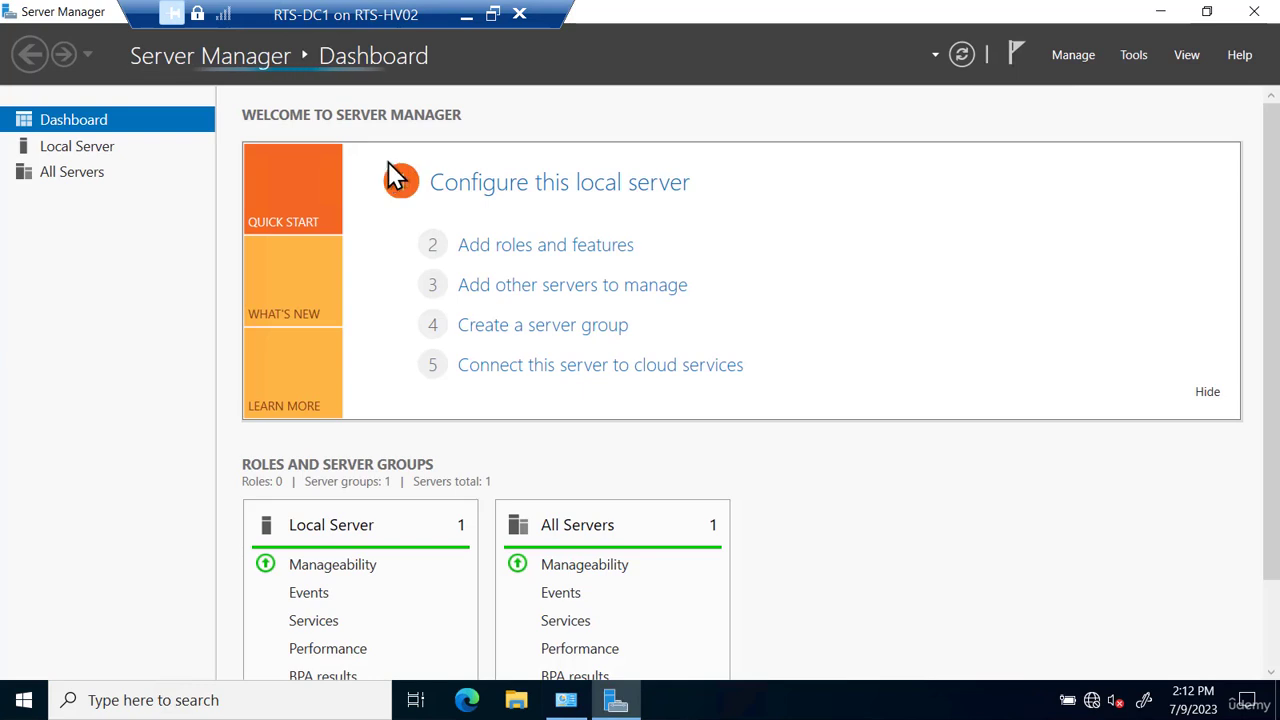
- Open Active Directory Users and Computers from Server Manager and view the Users container
{"action": "left_click", "coordinate": [1134, 54]}
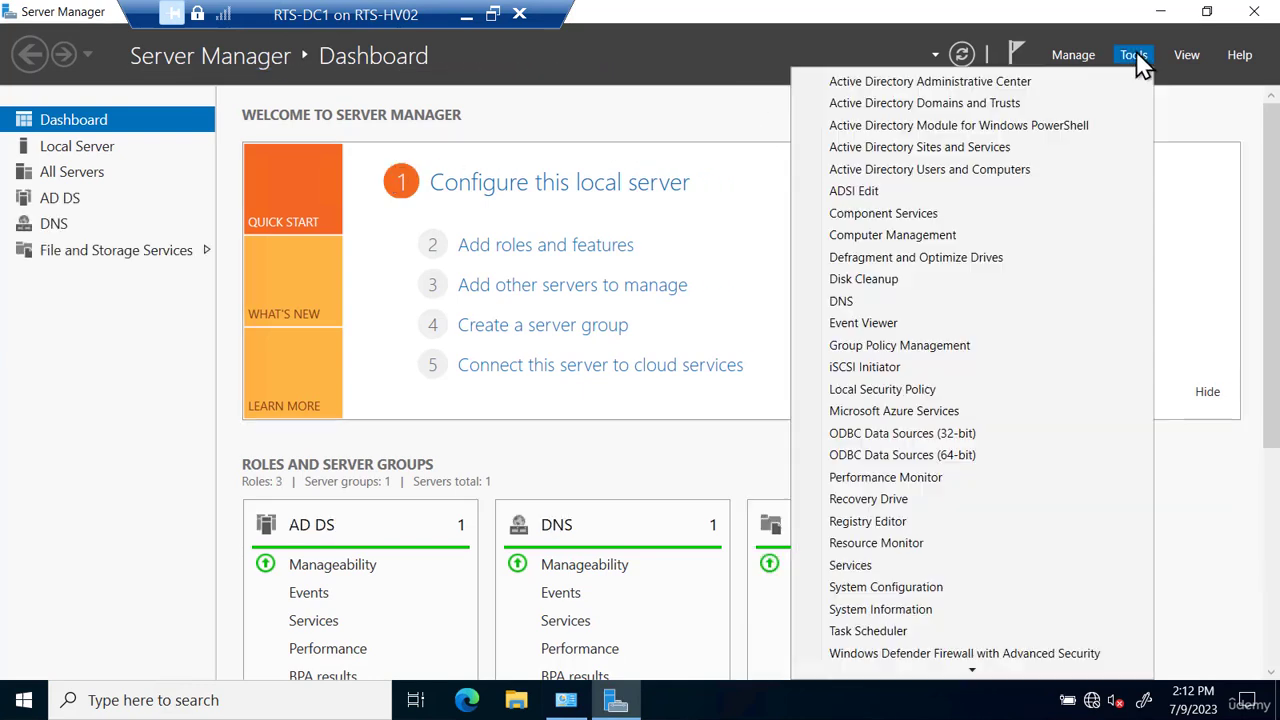
{"action": "left_click", "coordinate": [1015, 172]}
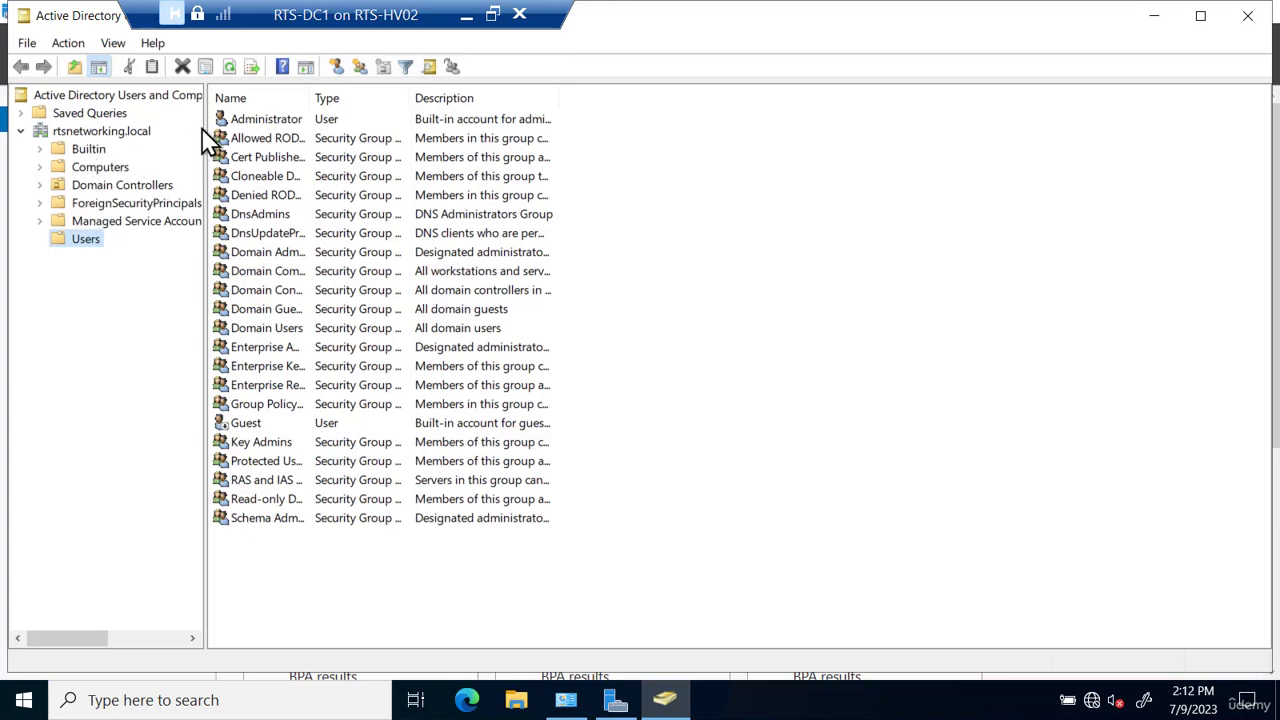
{"action": "left_click", "coordinate": [266, 121]}
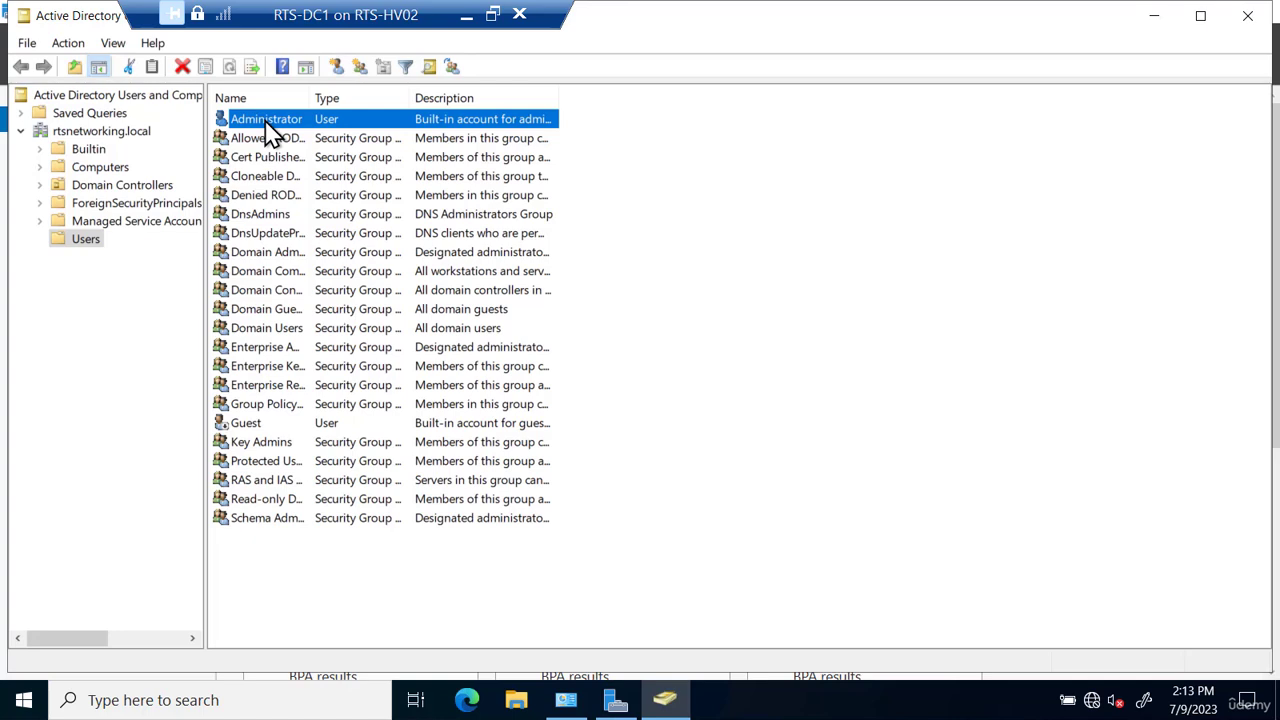
- Start a new user in the Users container, entering the person's first name, last name and user logon name
{"action": "right_click", "coordinate": [85, 250]}
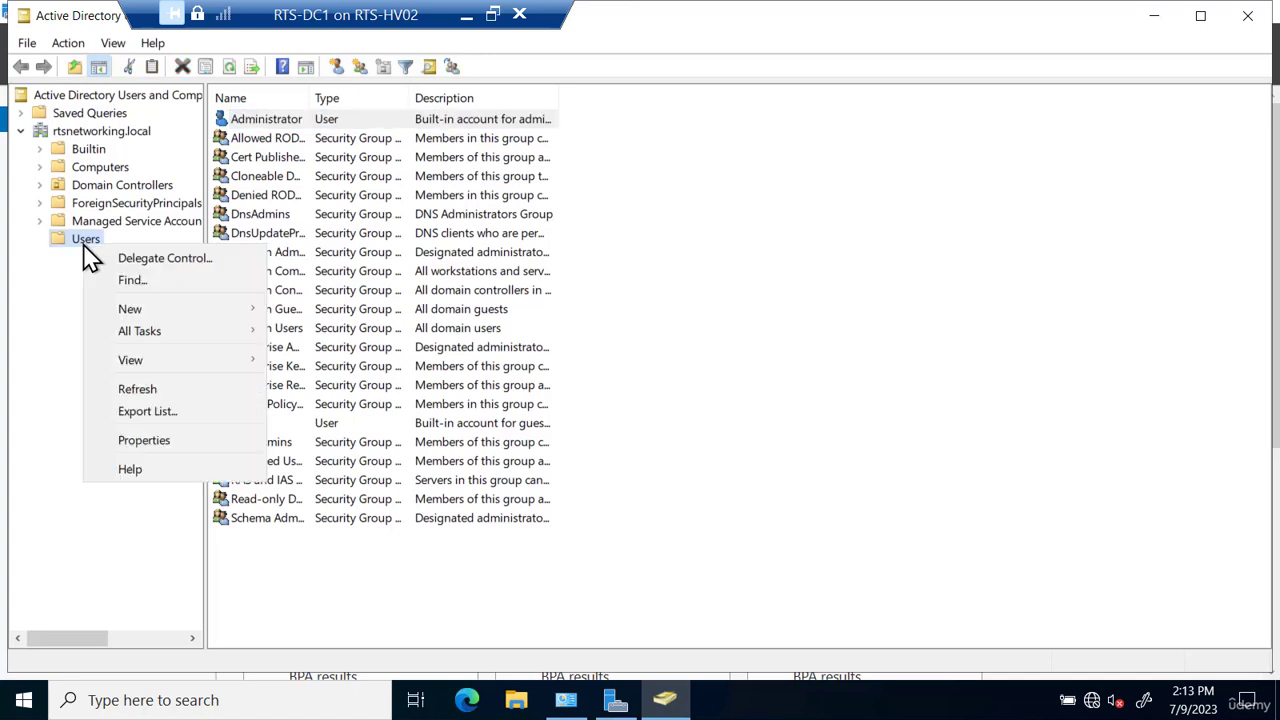
{"action": "mouse_move", "coordinate": [192, 312]}
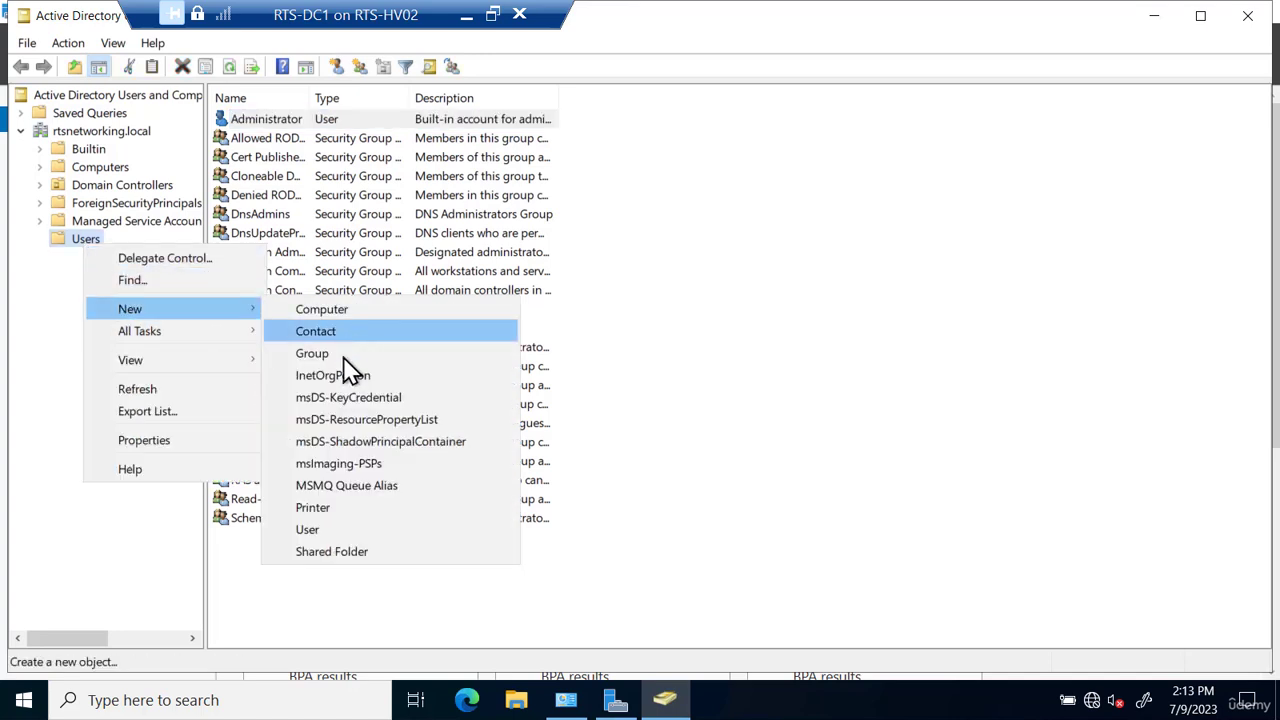
{"action": "left_click", "coordinate": [333, 531]}
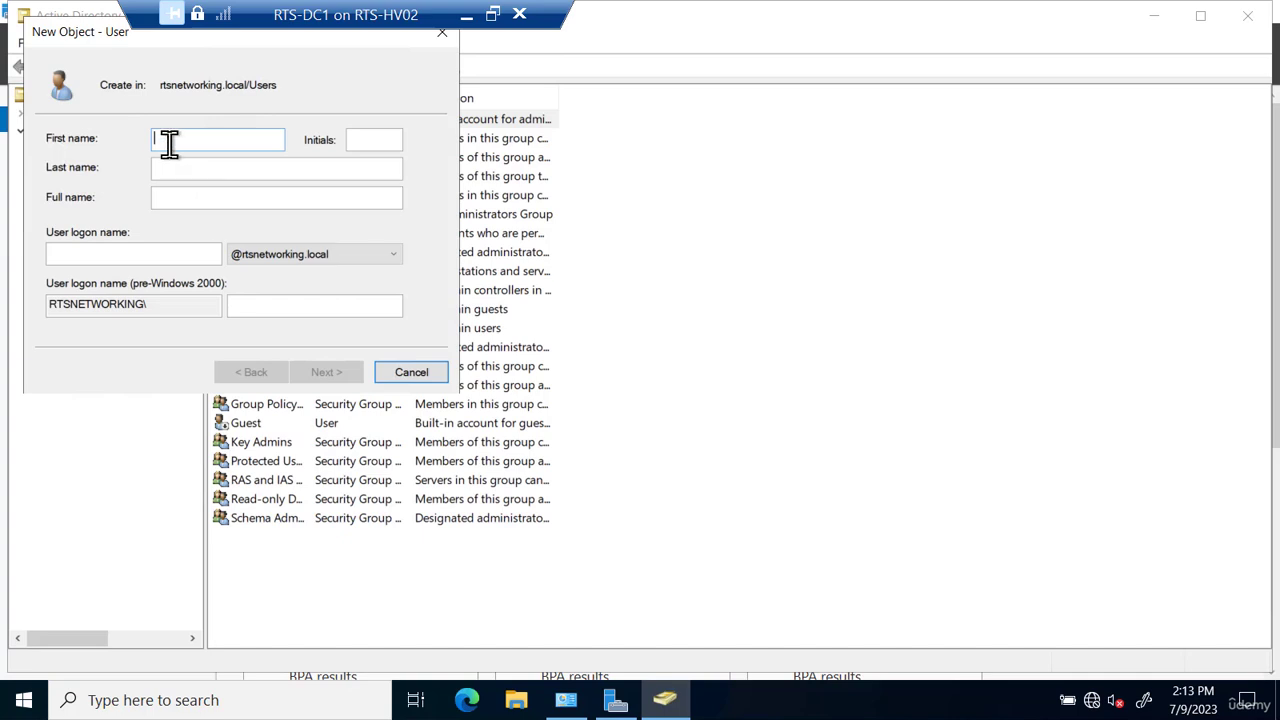
{"action": "type", "text": "ton"}
{"action": "key", "text": "BackSpace"}
{"action": "key", "text": "BackSpace"}
{"action": "key", "text": "BackSpace"}
{"action": "key", "text": "Tab"}
{"action": "key", "text": "Tab"}
{"action": "key", "text": "Tab"}
{"action": "key", "text": "Tab"}
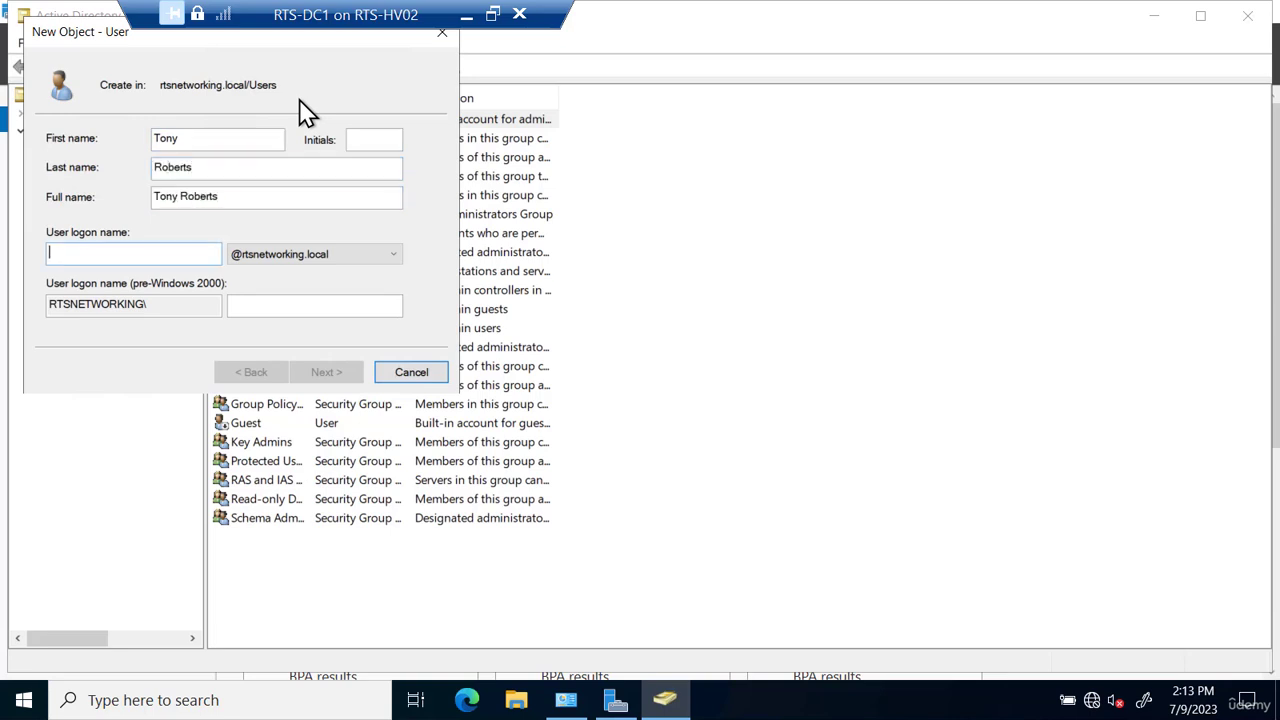
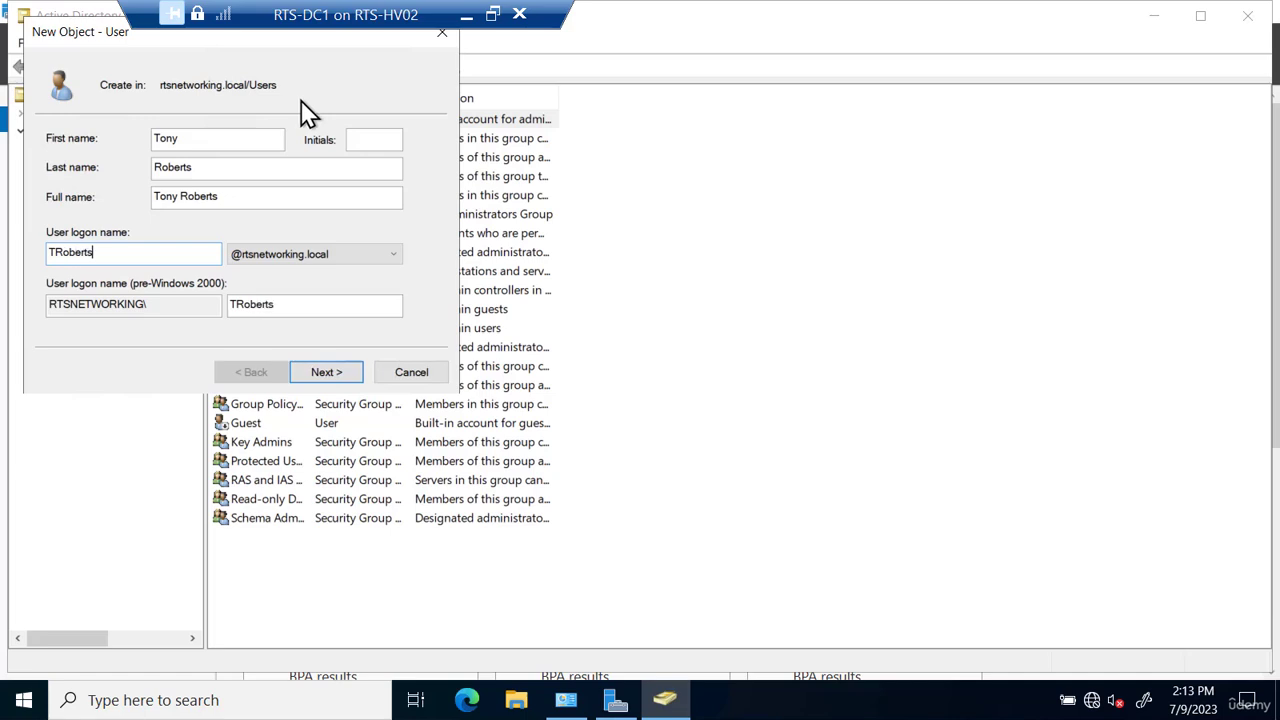
{"action": "left_click", "coordinate": [326, 372]}
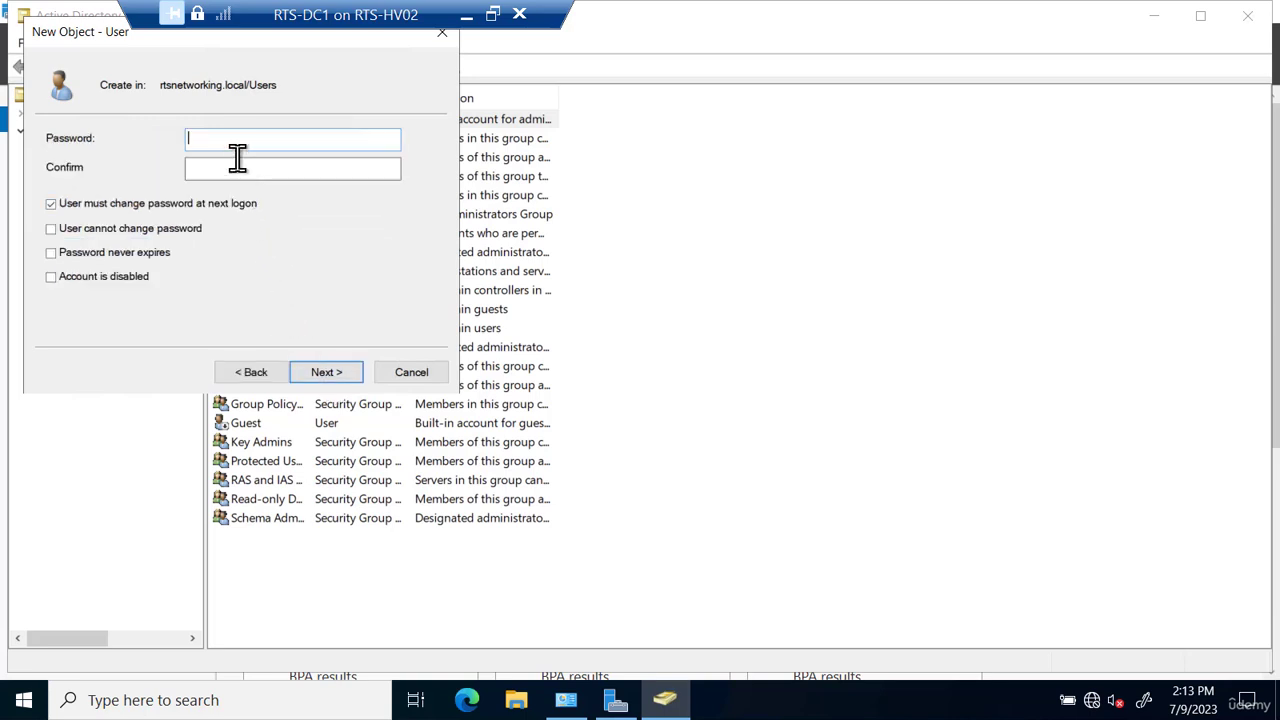
- Enter the new user's password and confirm it
{"action": "type", "text": "•••••••••"}
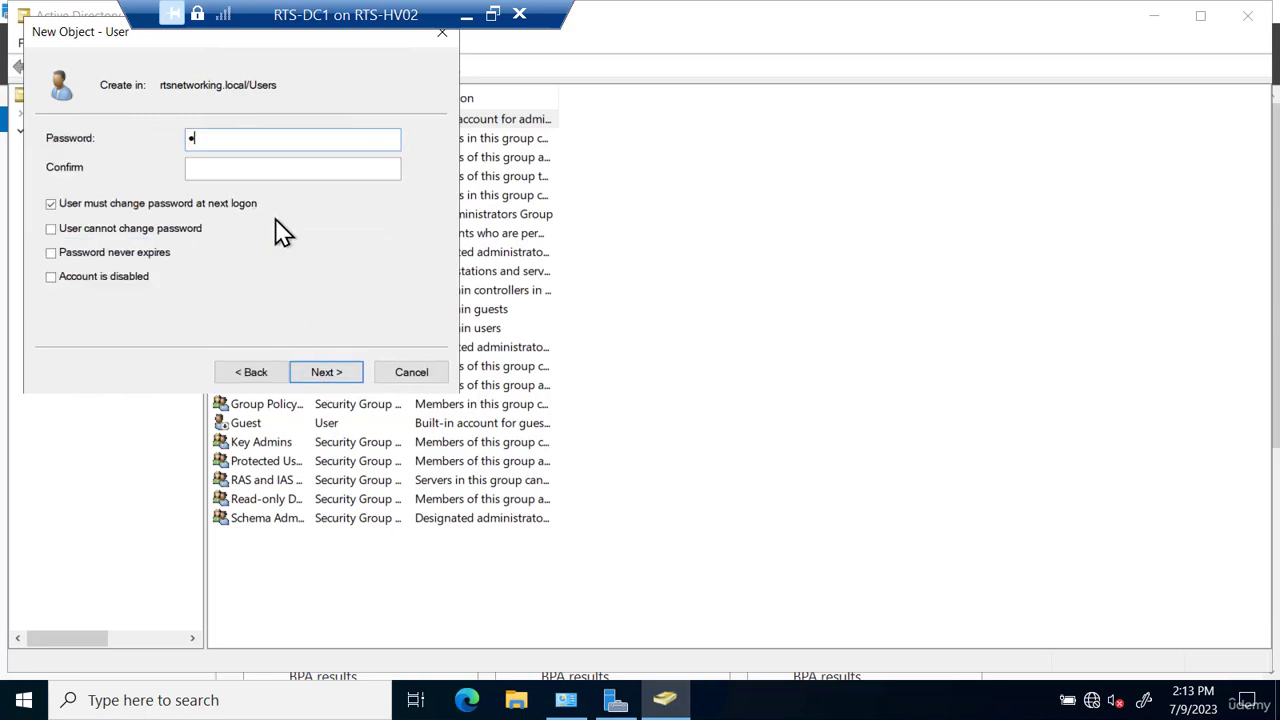
{"action": "key", "text": "Tab"}
{"action": "type", "text": "•••••••••"}
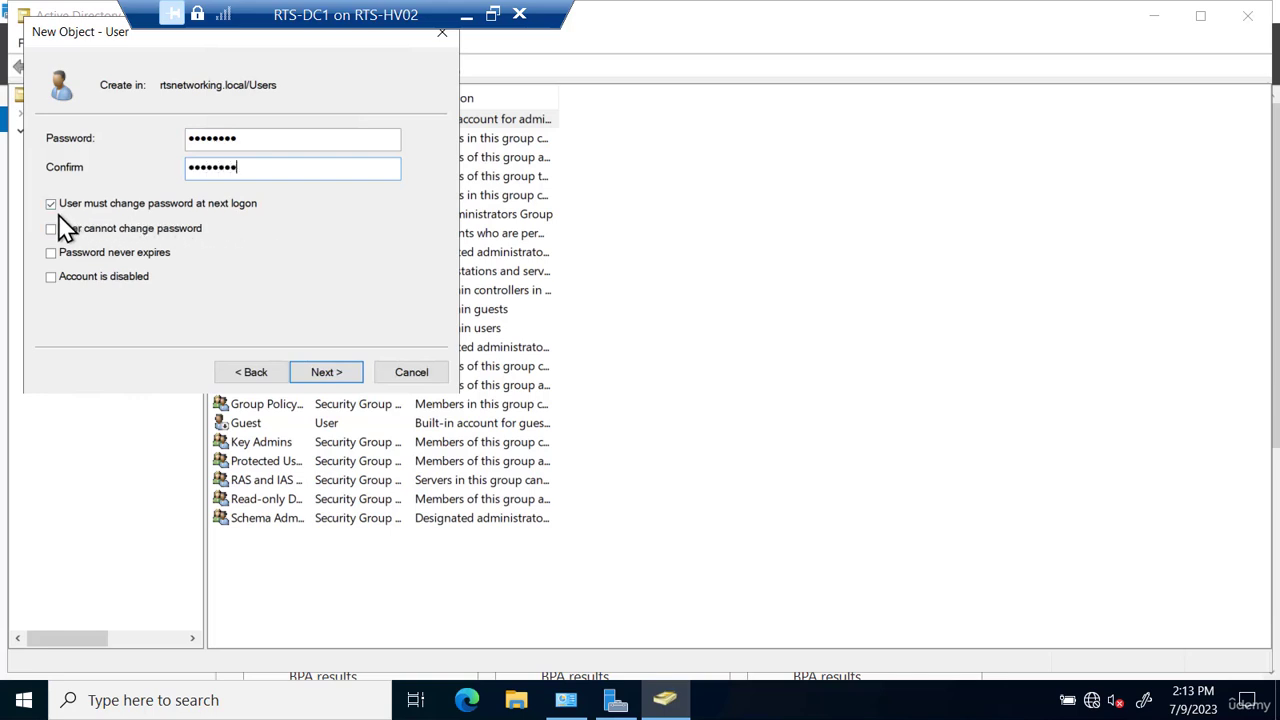
- Clear 'User must change password at next logon', leave the other account options unchecked, and finish creating the user
{"action": "left_click", "coordinate": [205, 208]}
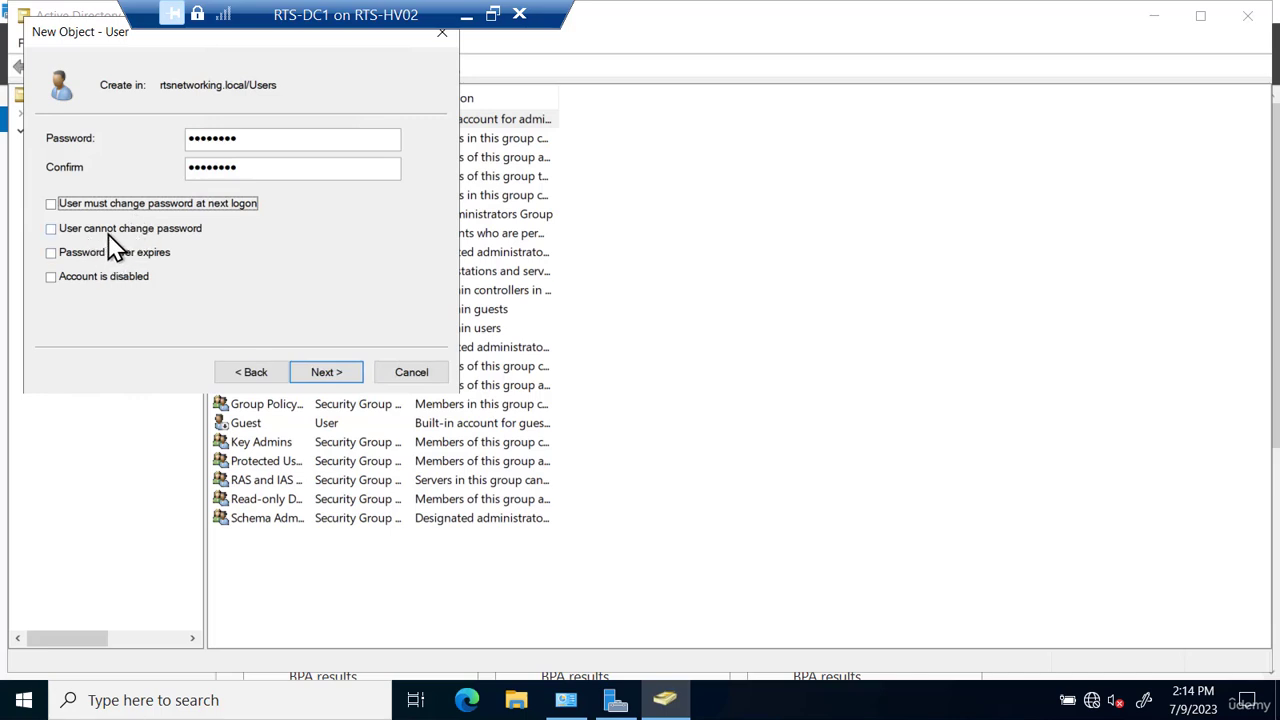
{"action": "left_click", "coordinate": [53, 255]}
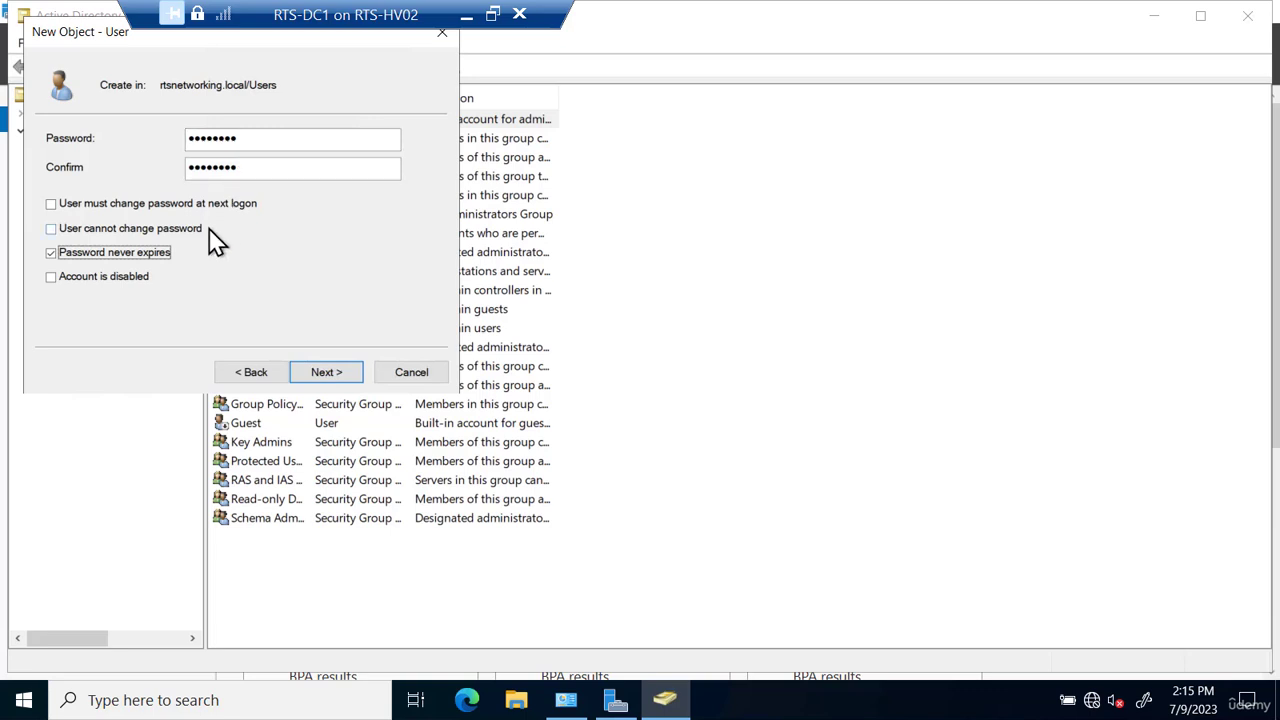
{"action": "left_click", "coordinate": [56, 257]}
{"action": "left_click", "coordinate": [50, 279]}
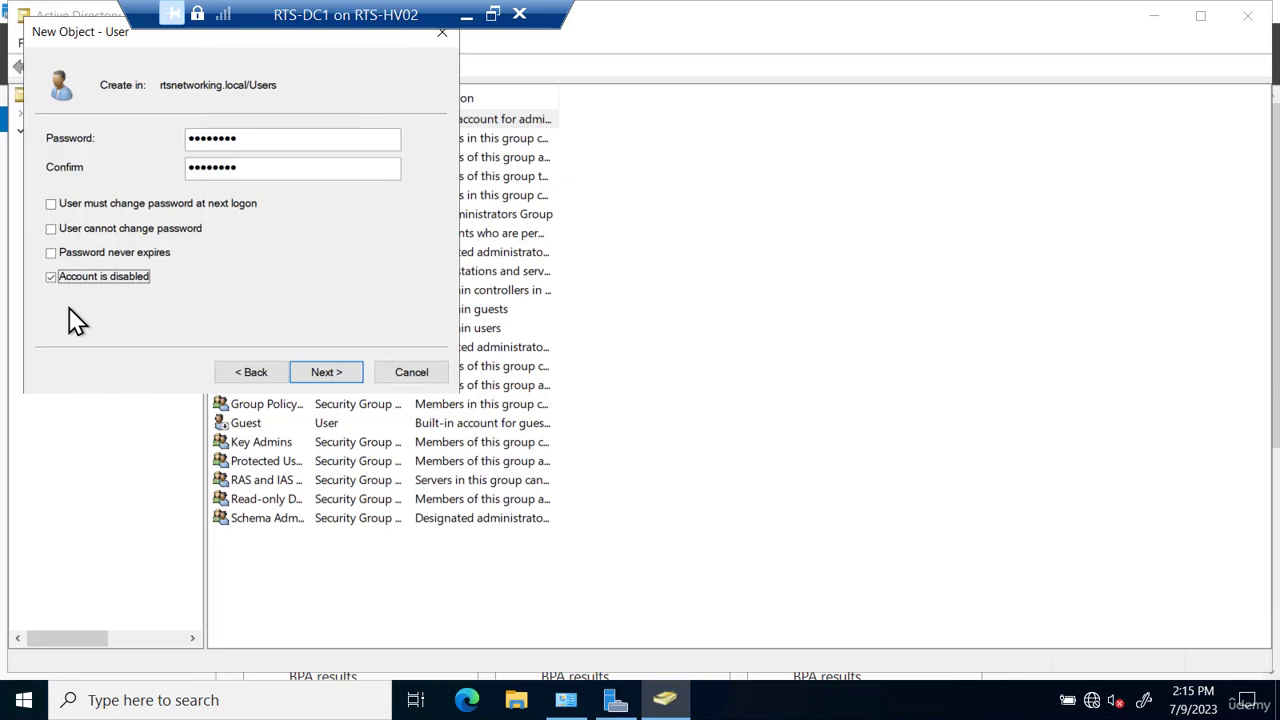
{"action": "left_click", "coordinate": [51, 279]}
{"action": "left_click", "coordinate": [326, 376]}
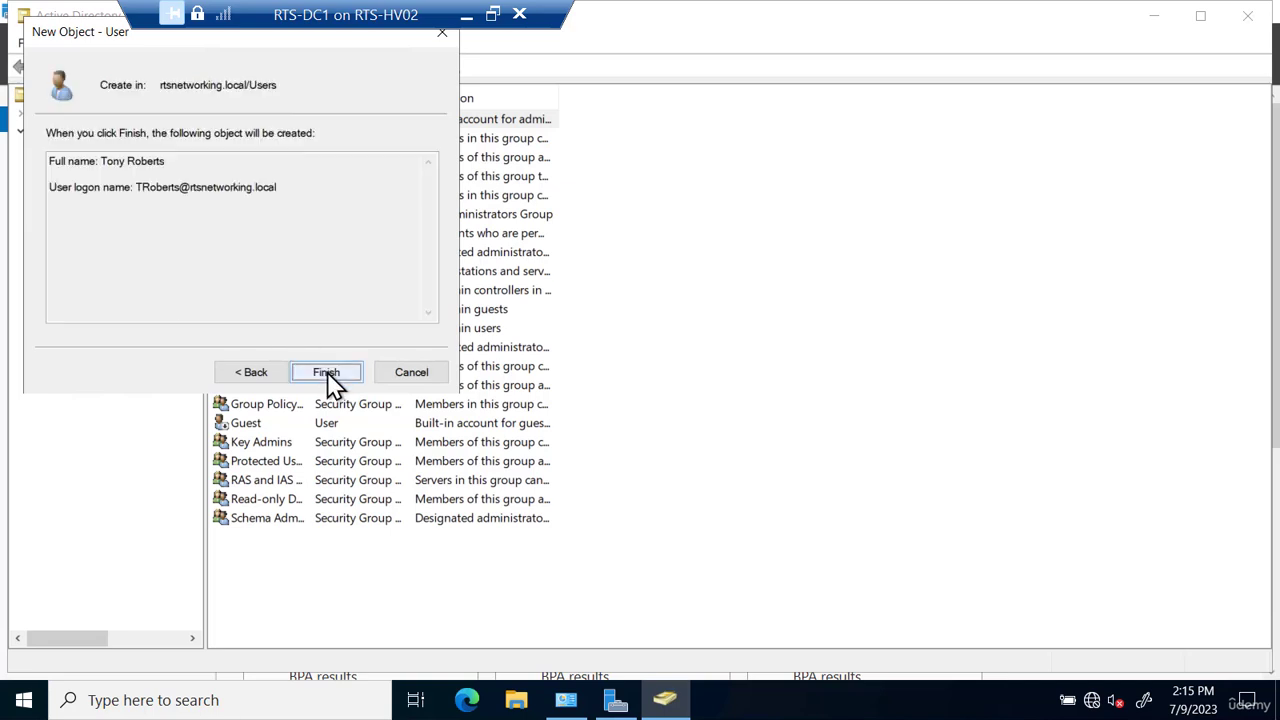
{"action": "left_click", "coordinate": [327, 375]}
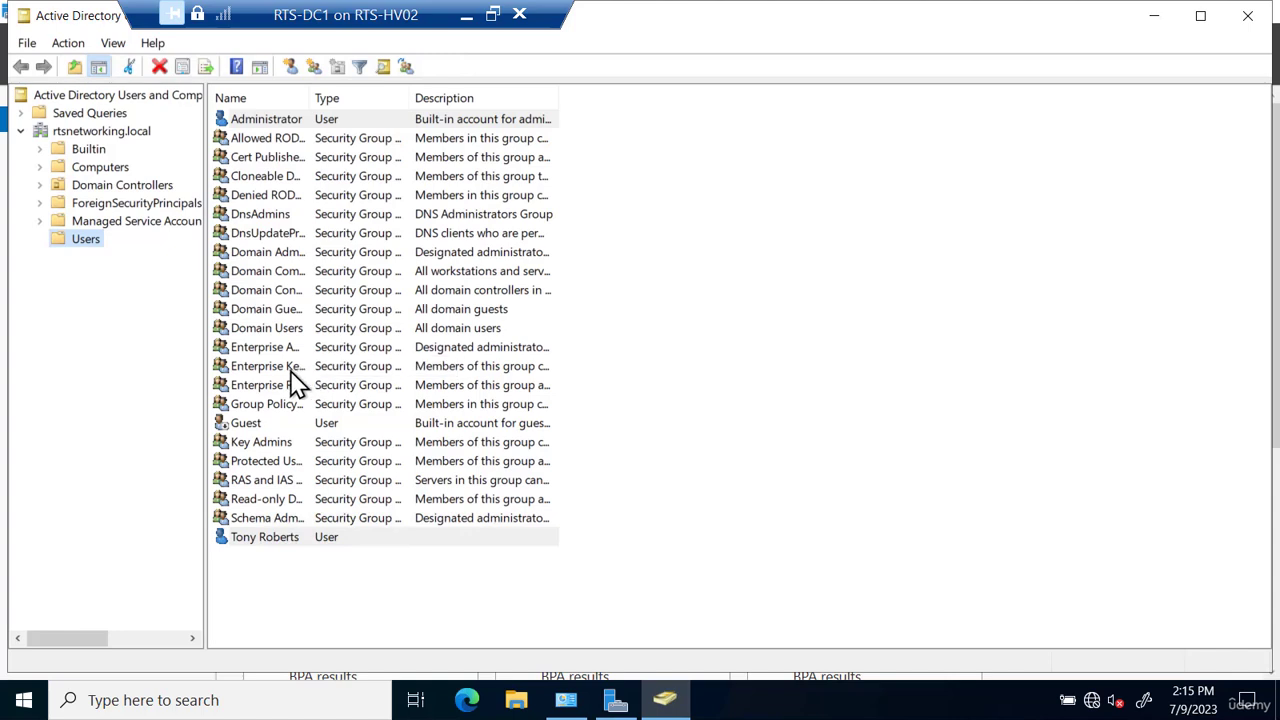
{"action": "left_click", "coordinate": [259, 543]}
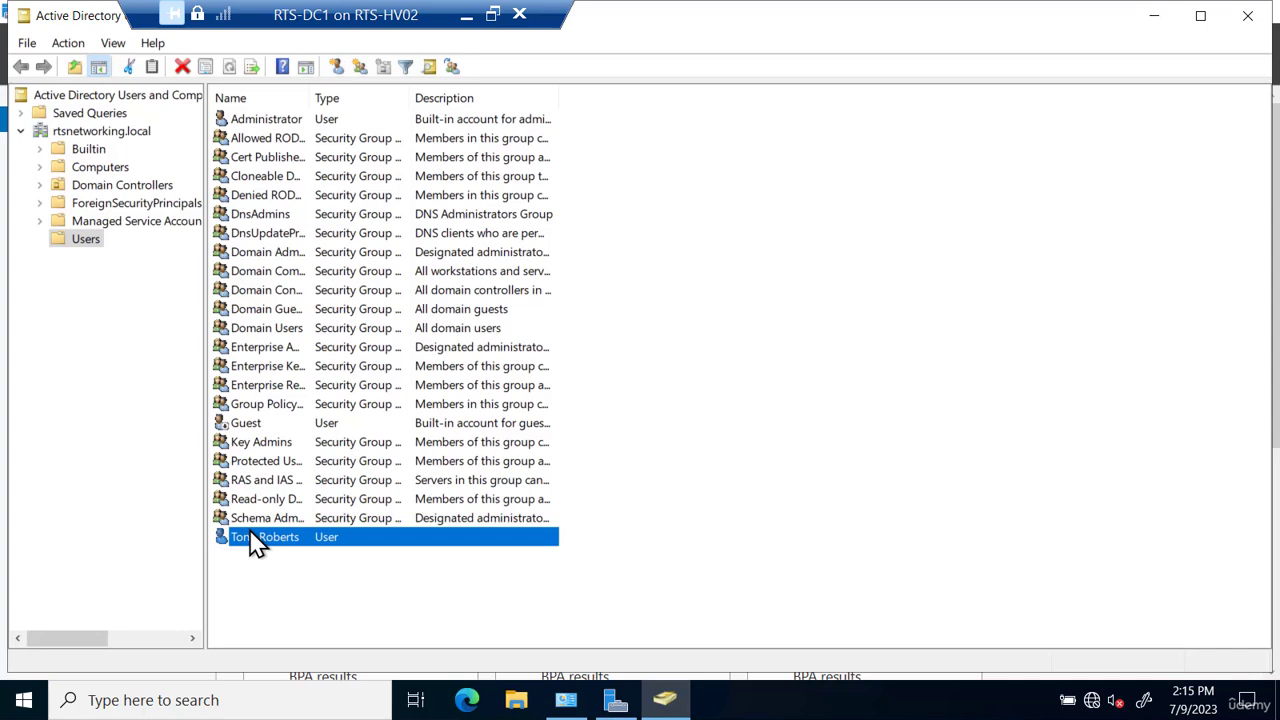
{"action": "left_click", "coordinate": [337, 68]}
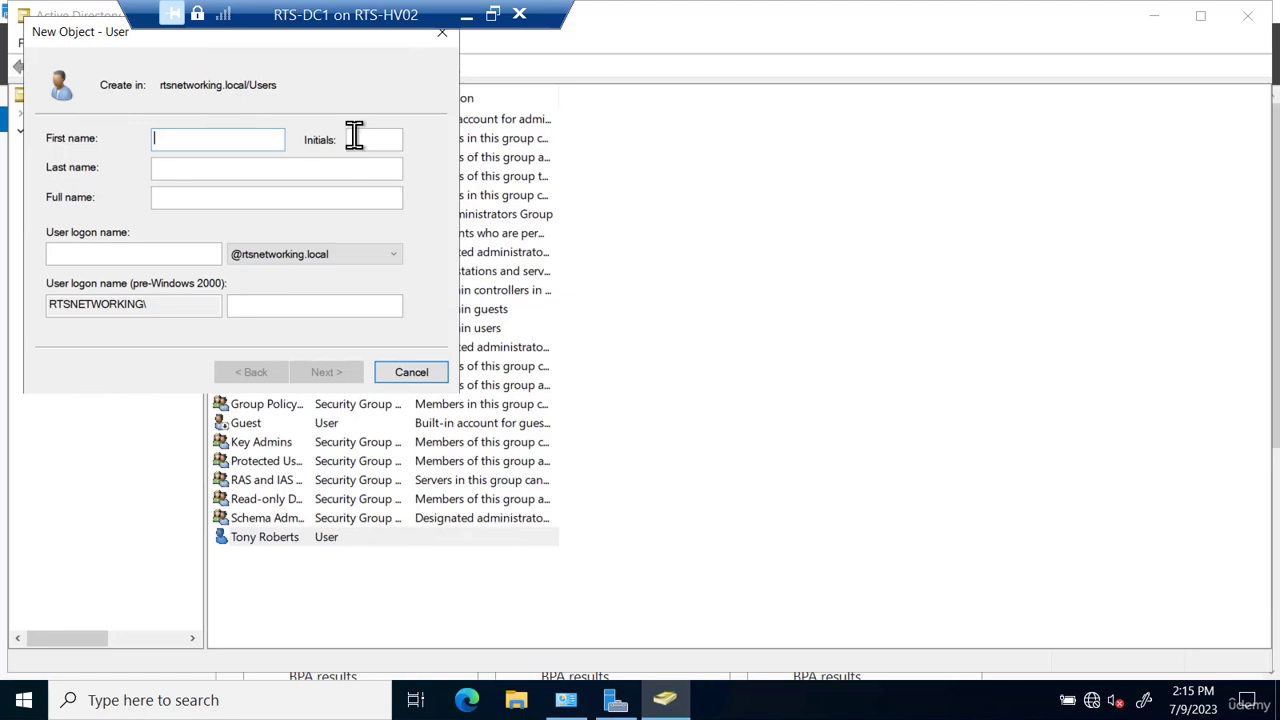
{"action": "left_click", "coordinate": [418, 378]}
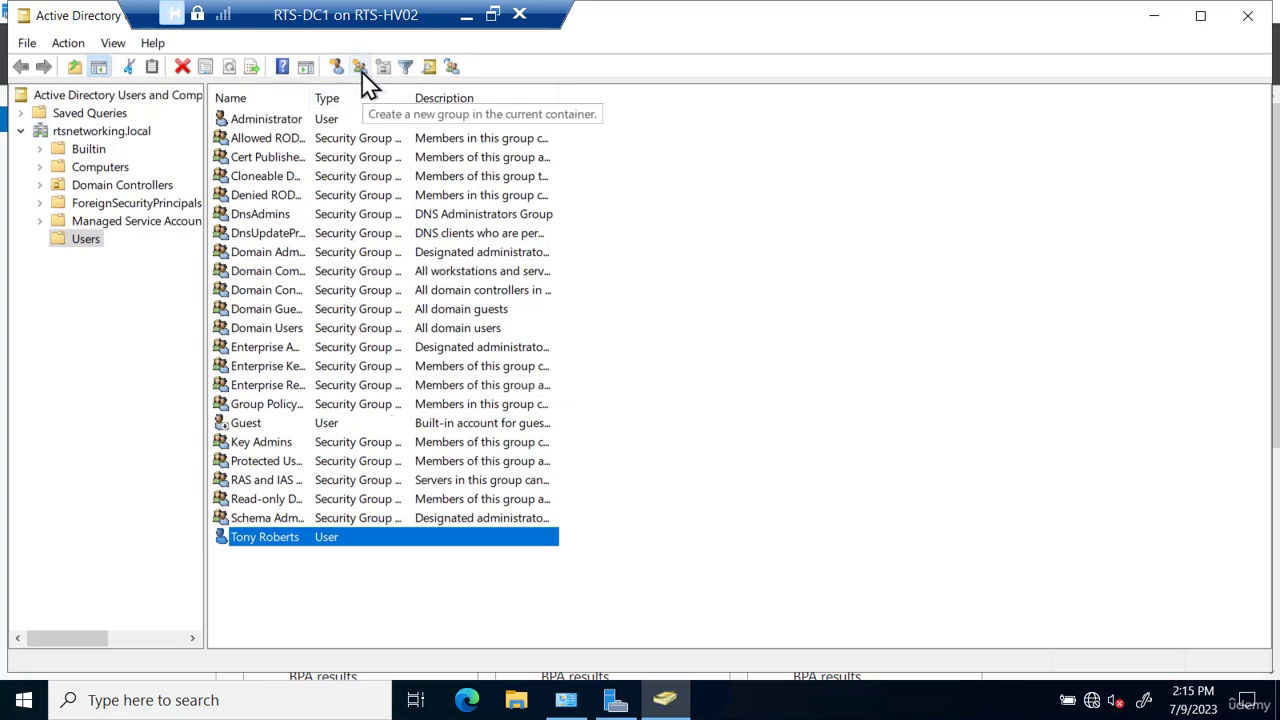
- Create a new global security group named Sales-Users in the Users container
{"action": "right_click", "coordinate": [94, 242]}
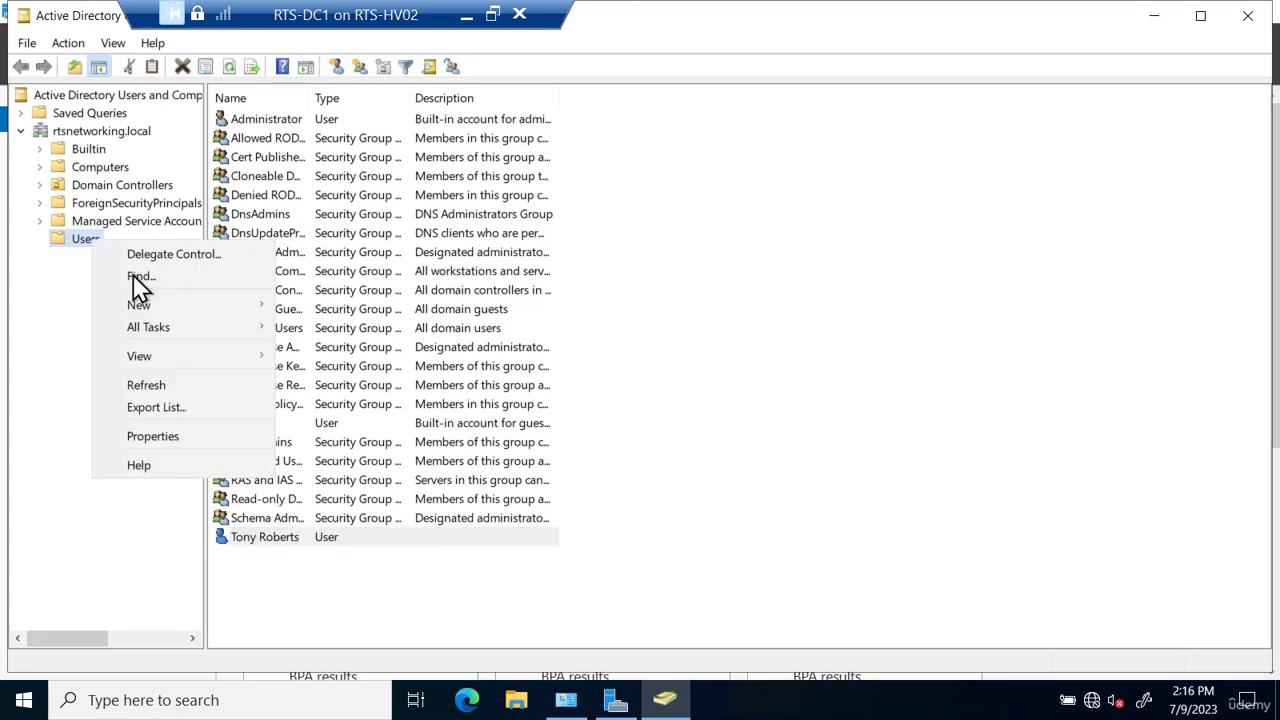
{"action": "mouse_move", "coordinate": [146, 305]}
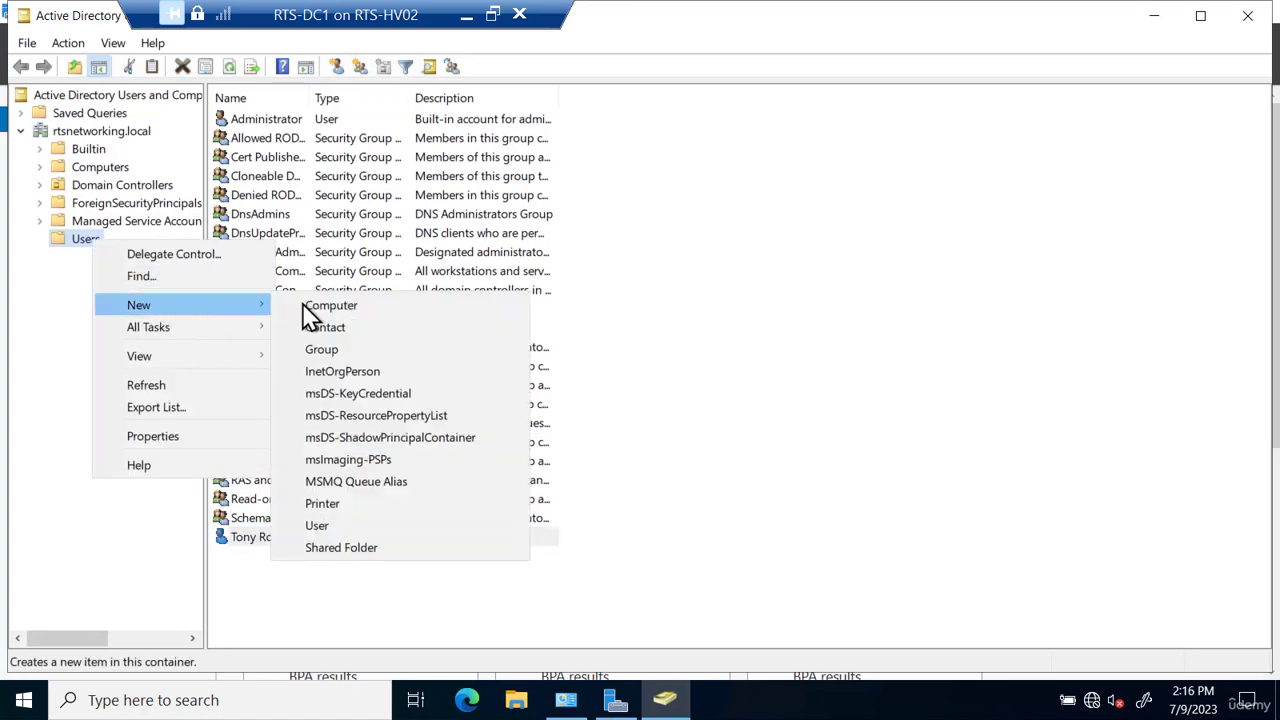
{"action": "left_click", "coordinate": [322, 349]}
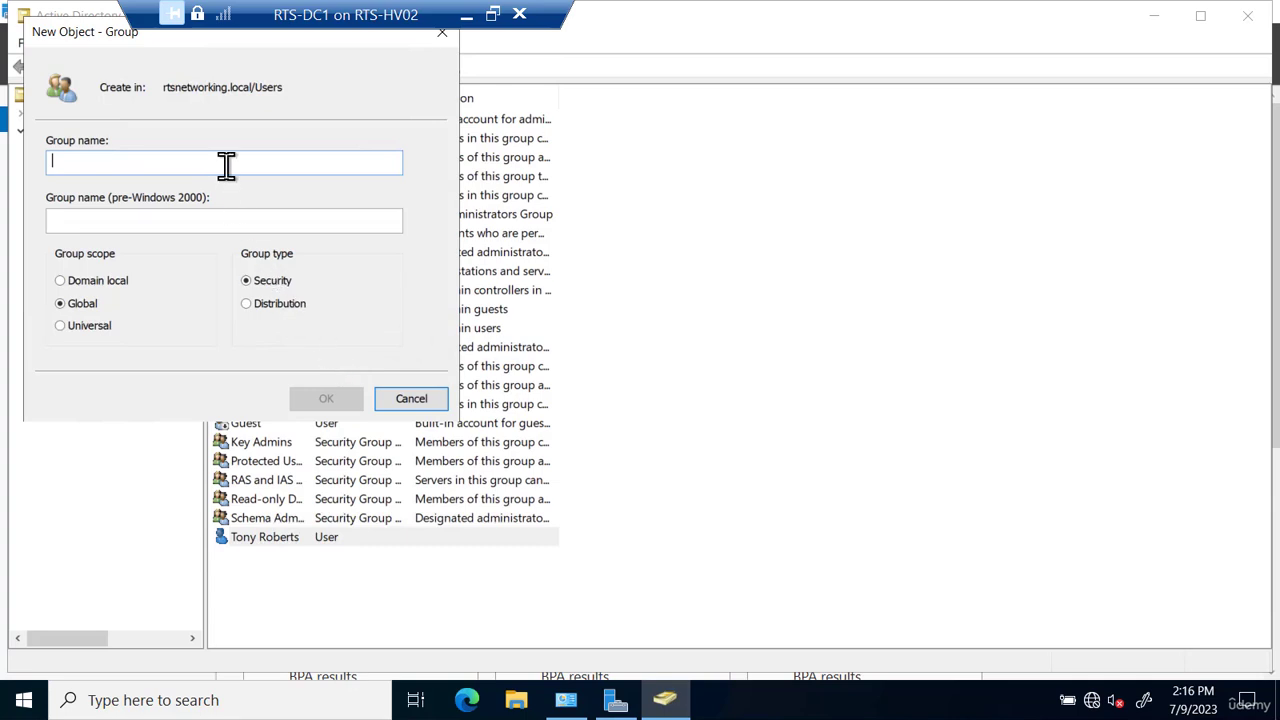
{"action": "type", "text": "Sales"}
{"action": "key", "text": "BackSpace"}
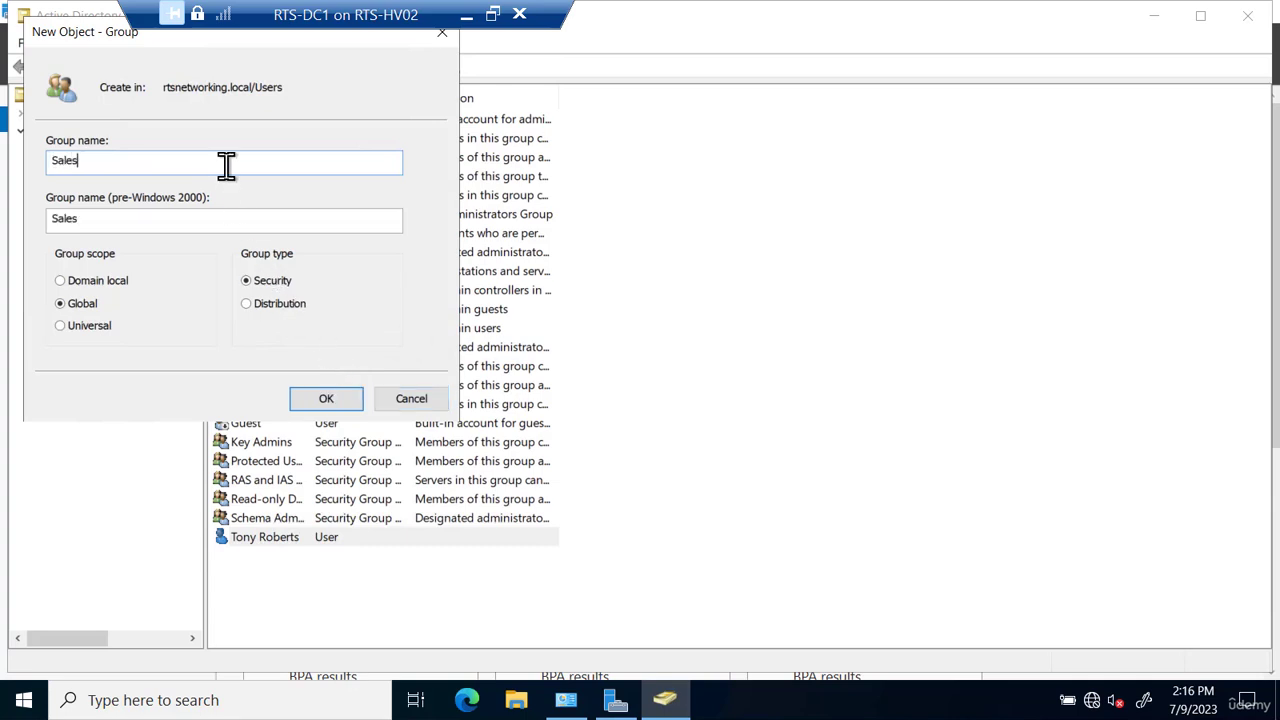
{"action": "type", "text": "-Users"}
{"action": "left_click", "coordinate": [328, 400]}
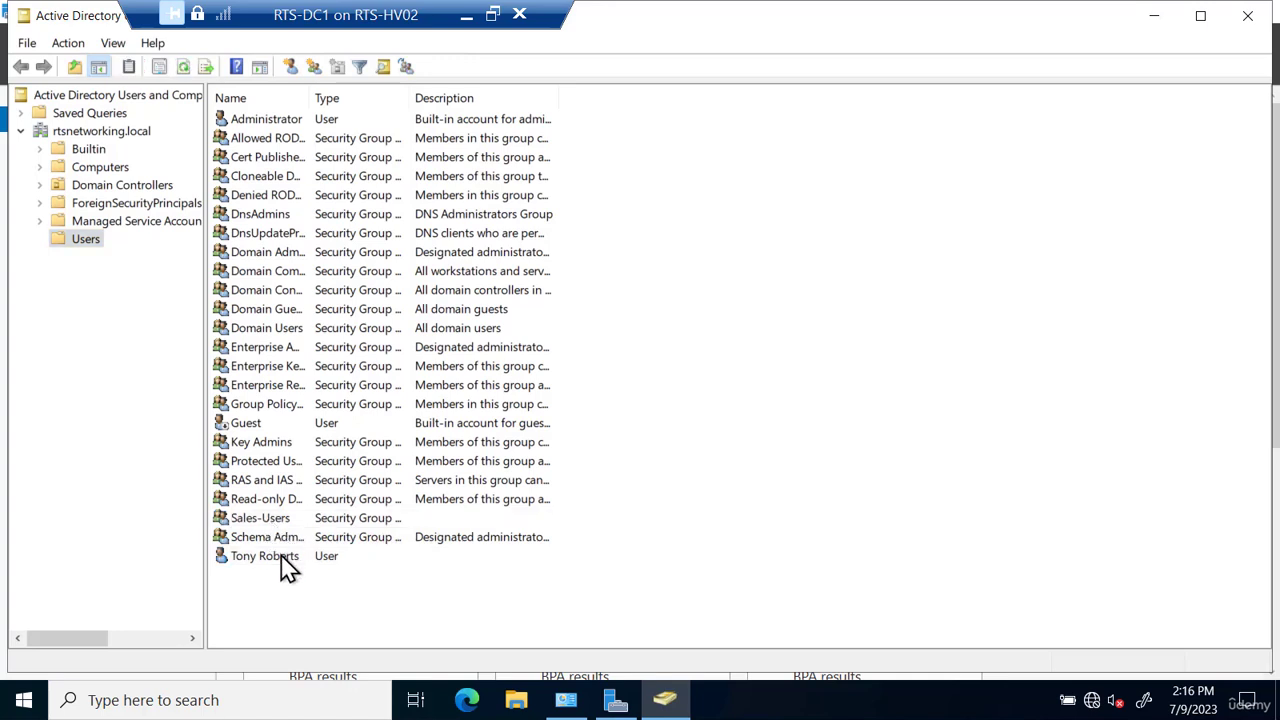
- Open the new user's properties on the Member Of tab and start adding a group
{"action": "left_click", "coordinate": [282, 558]}
{"action": "right_click", "coordinate": [282, 560]}
{"action": "left_click", "coordinate": [328, 510]}
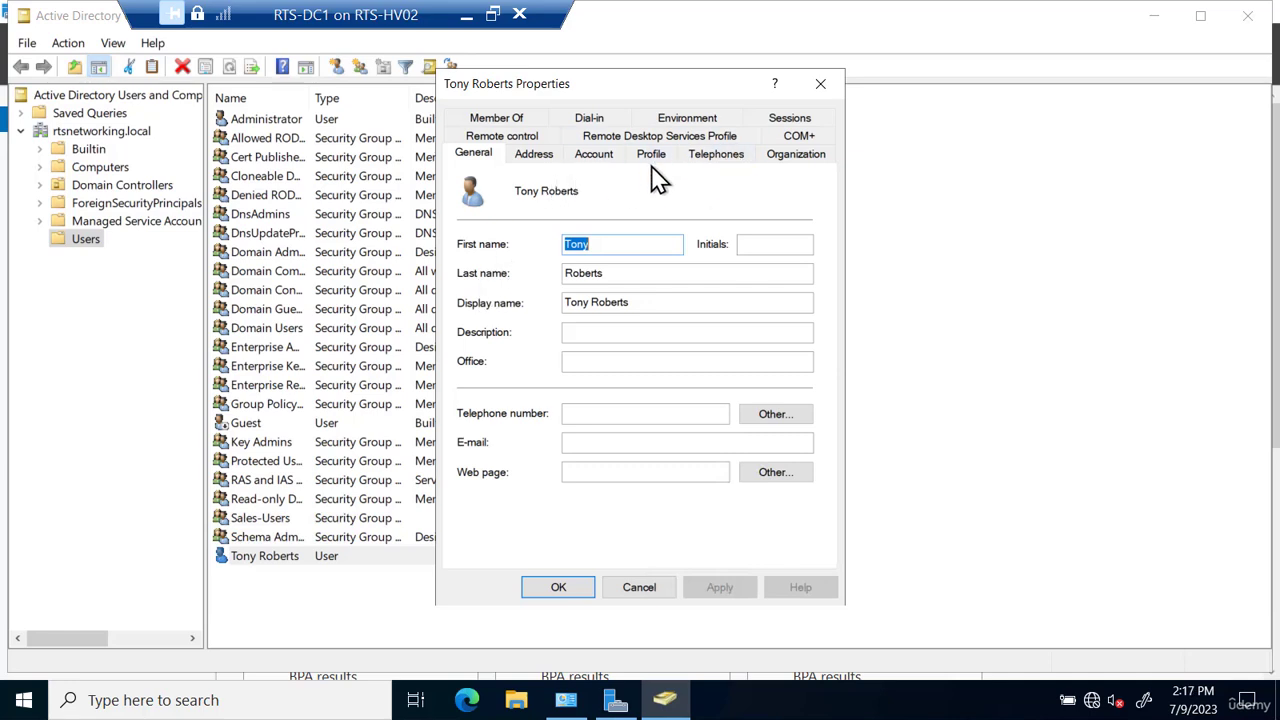
{"action": "left_click", "coordinate": [496, 117]}
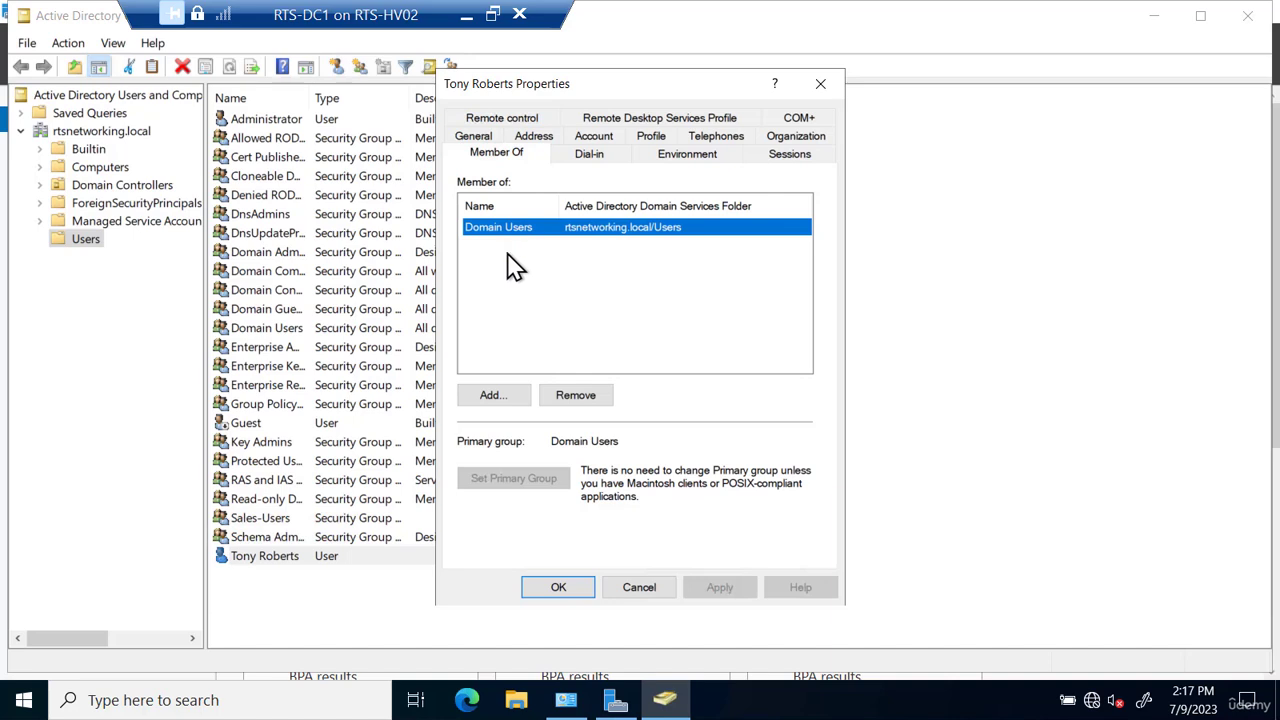
{"action": "left_click", "coordinate": [505, 396]}
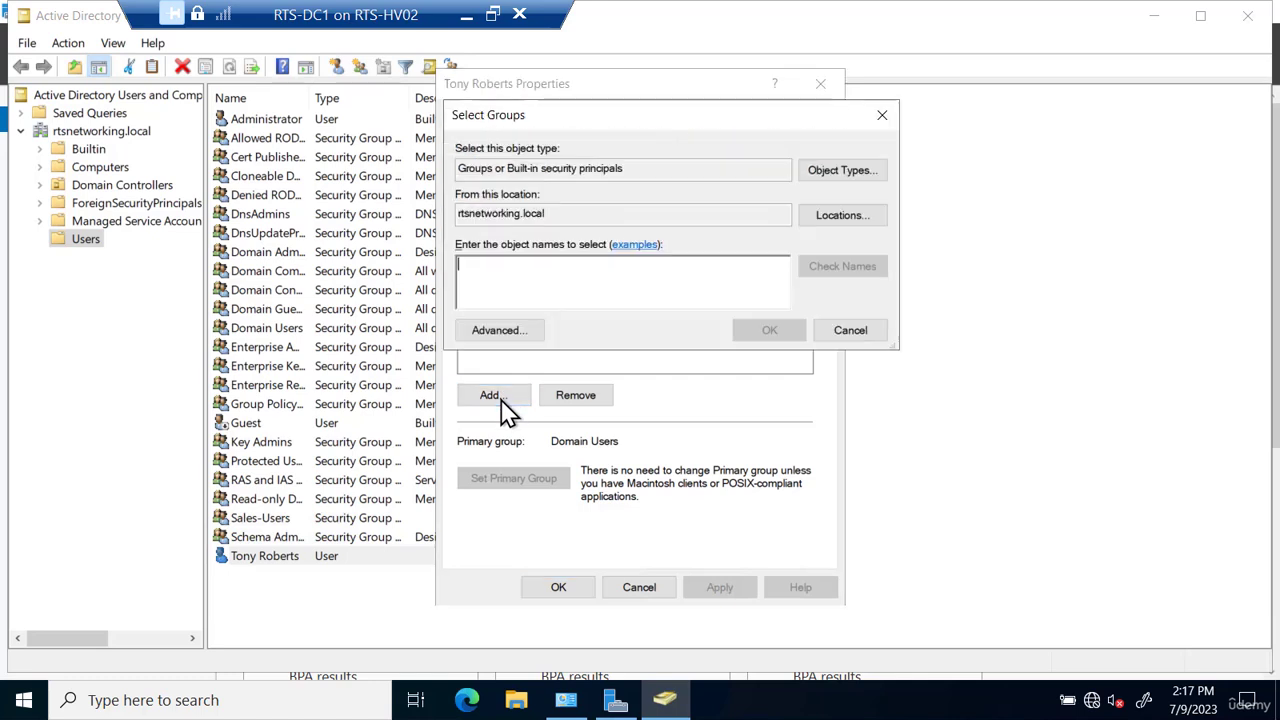
- Use the advanced search for group names starting with 'sa' and add Sales-Users to the user's memberships
{"action": "left_click", "coordinate": [497, 331]}
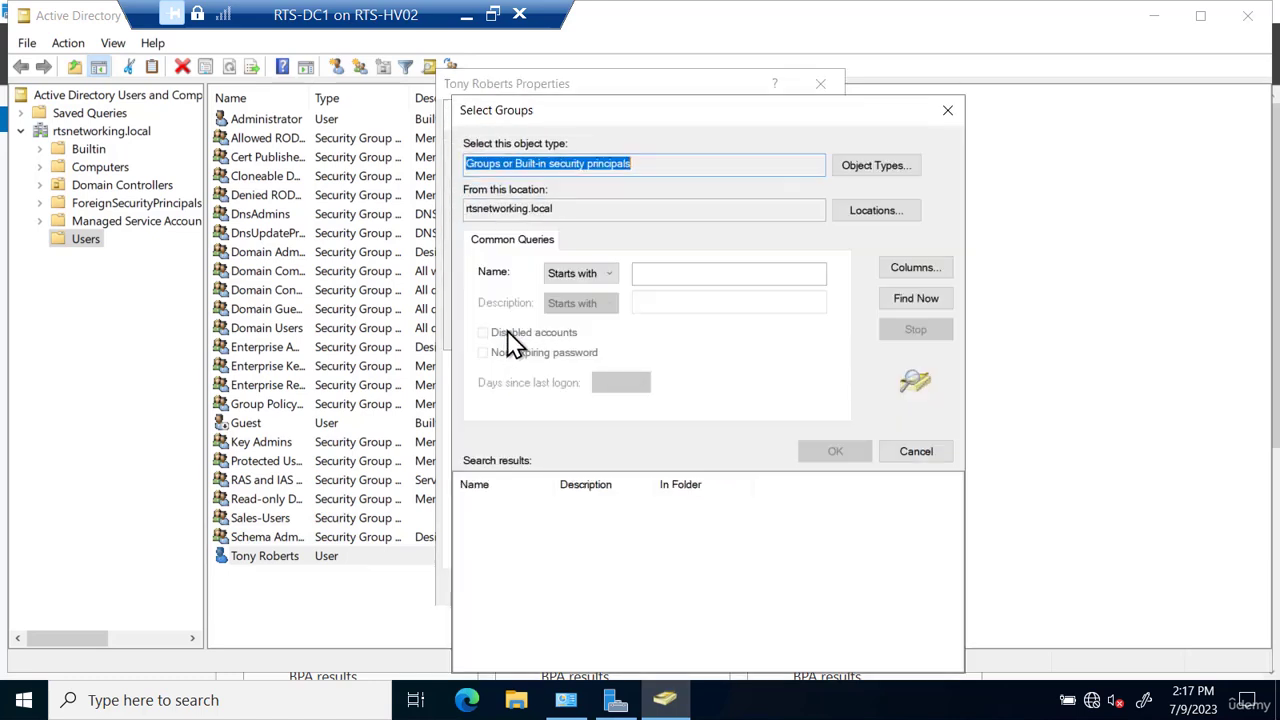
{"action": "left_click", "coordinate": [914, 297]}
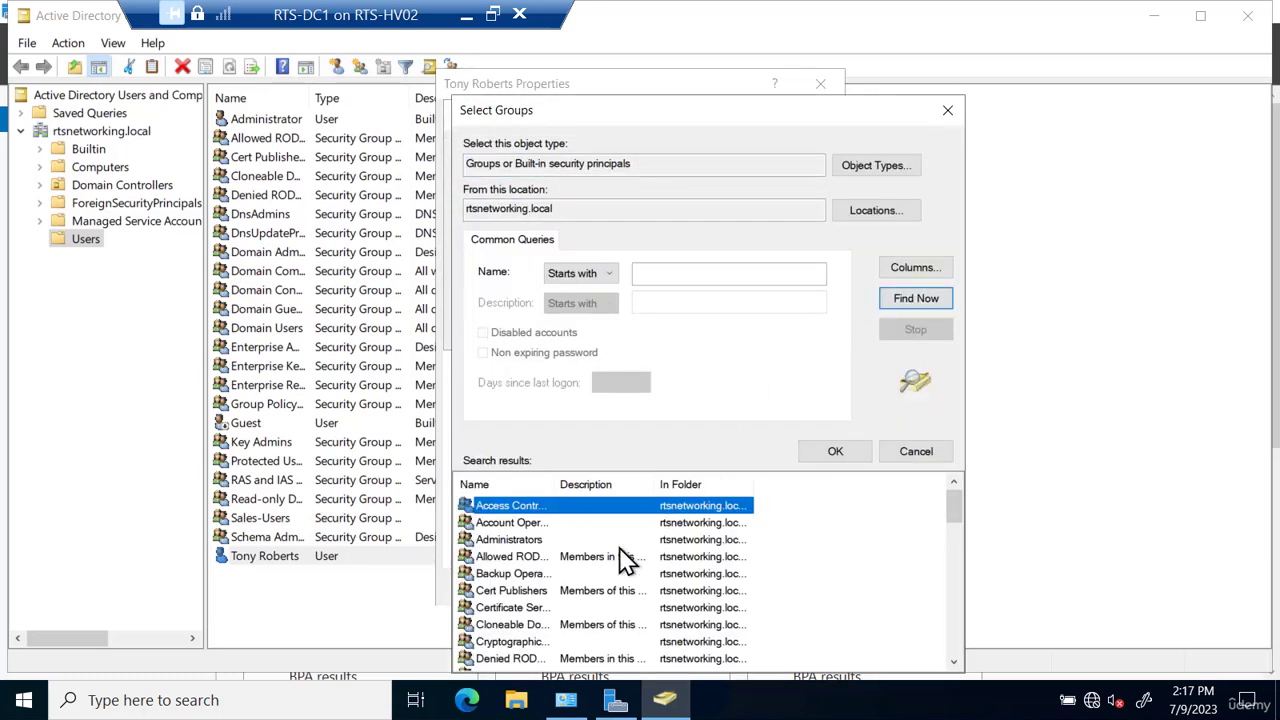
{"action": "scroll", "coordinate": [620, 575], "scroll_direction": "down", "scroll_amount": 1}
{"action": "scroll", "coordinate": [620, 575], "scroll_direction": "down", "scroll_amount": 1}
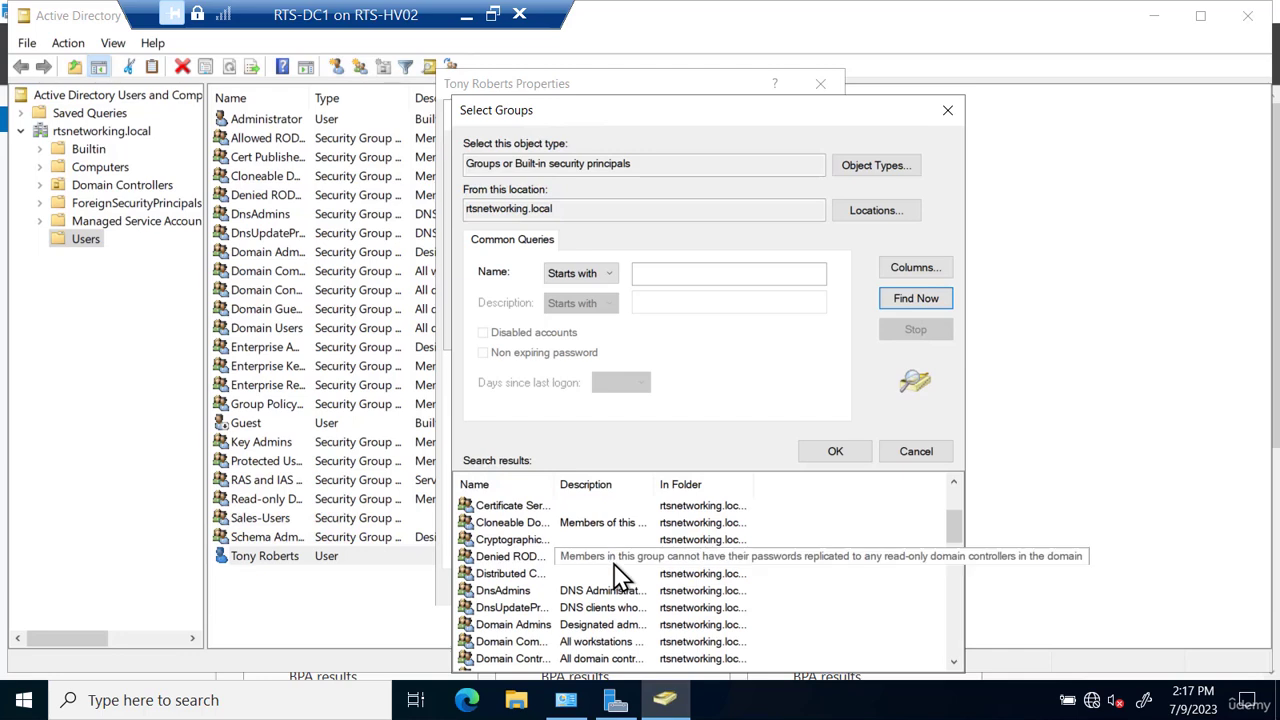
{"action": "key", "text": "Home"}
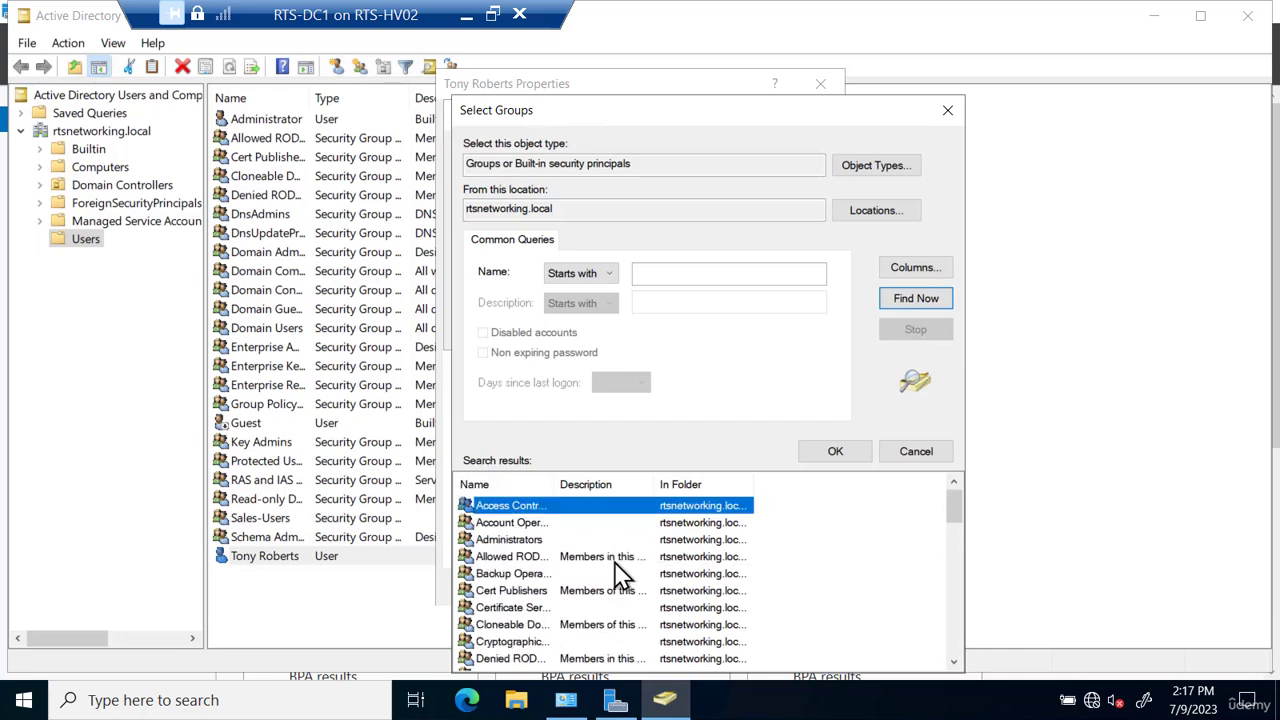
{"action": "left_click", "coordinate": [663, 273]}
{"action": "type", "text": "sa"}
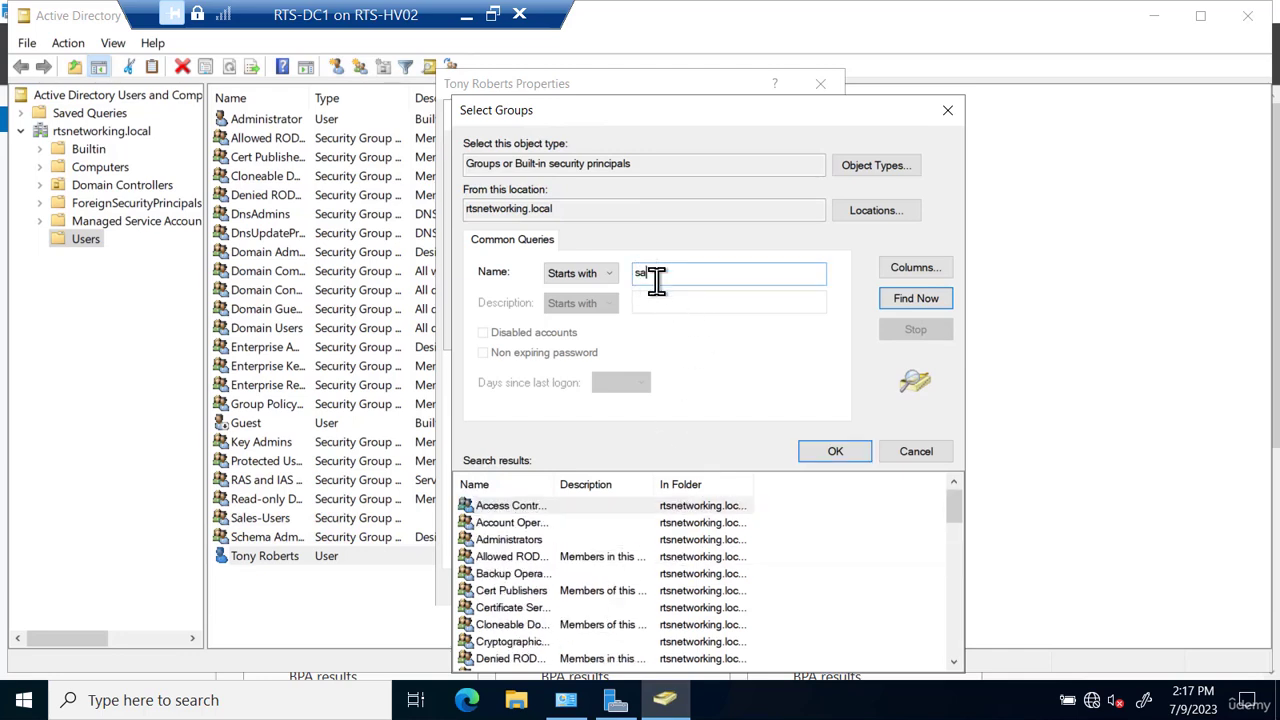
{"action": "left_click", "coordinate": [900, 297]}
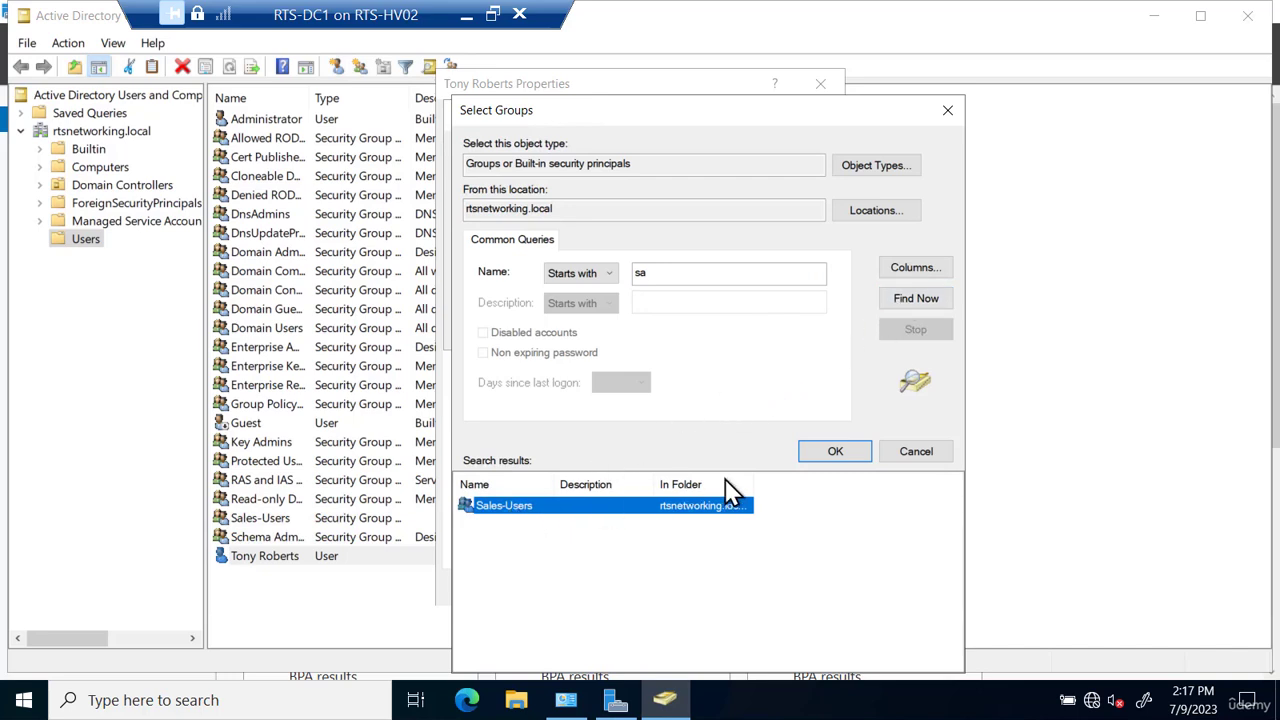
{"action": "left_click", "coordinate": [835, 453]}
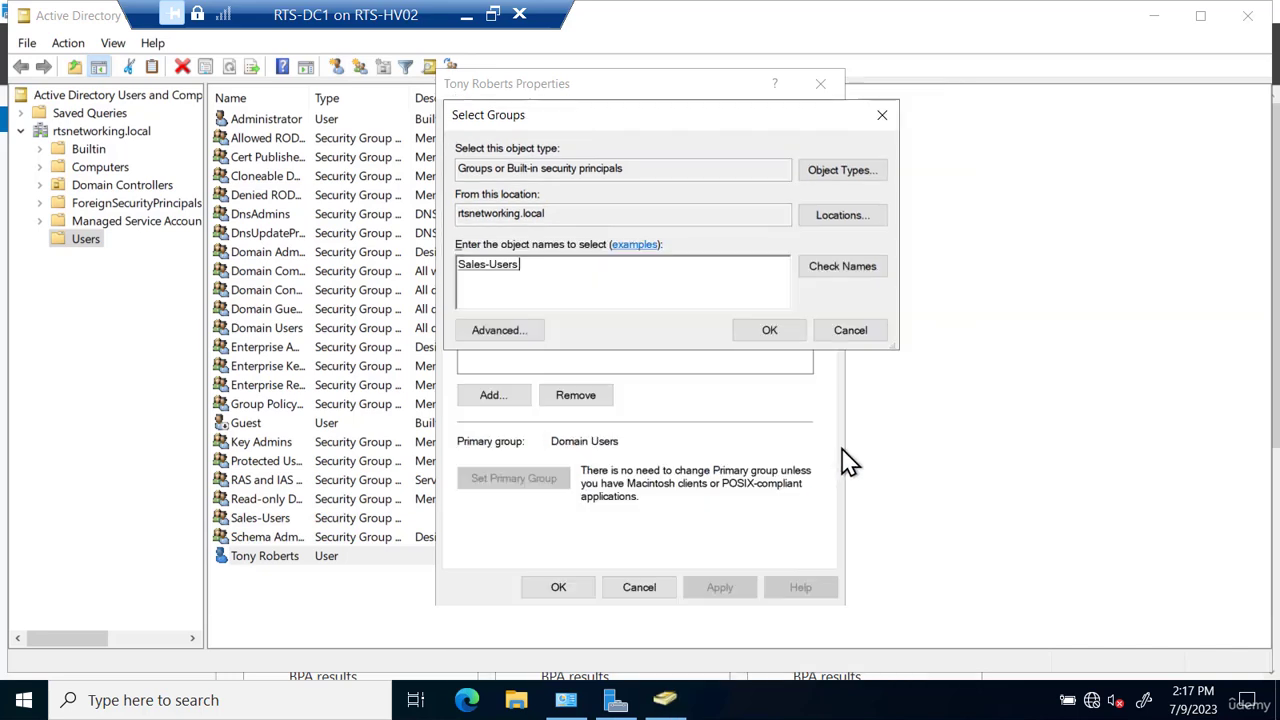
{"action": "left_click", "coordinate": [770, 332]}
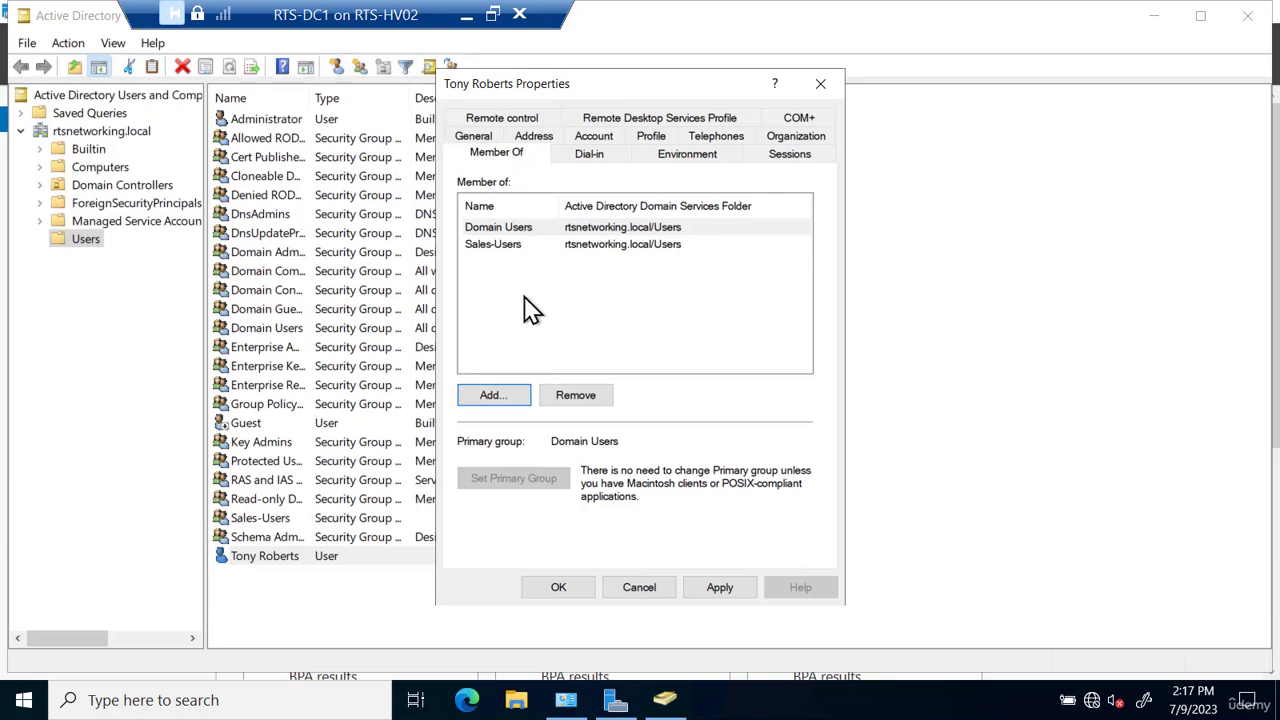
- Save the new user's group memberships and open the Sales-Users group's list of members
{"action": "left_click", "coordinate": [560, 588]}
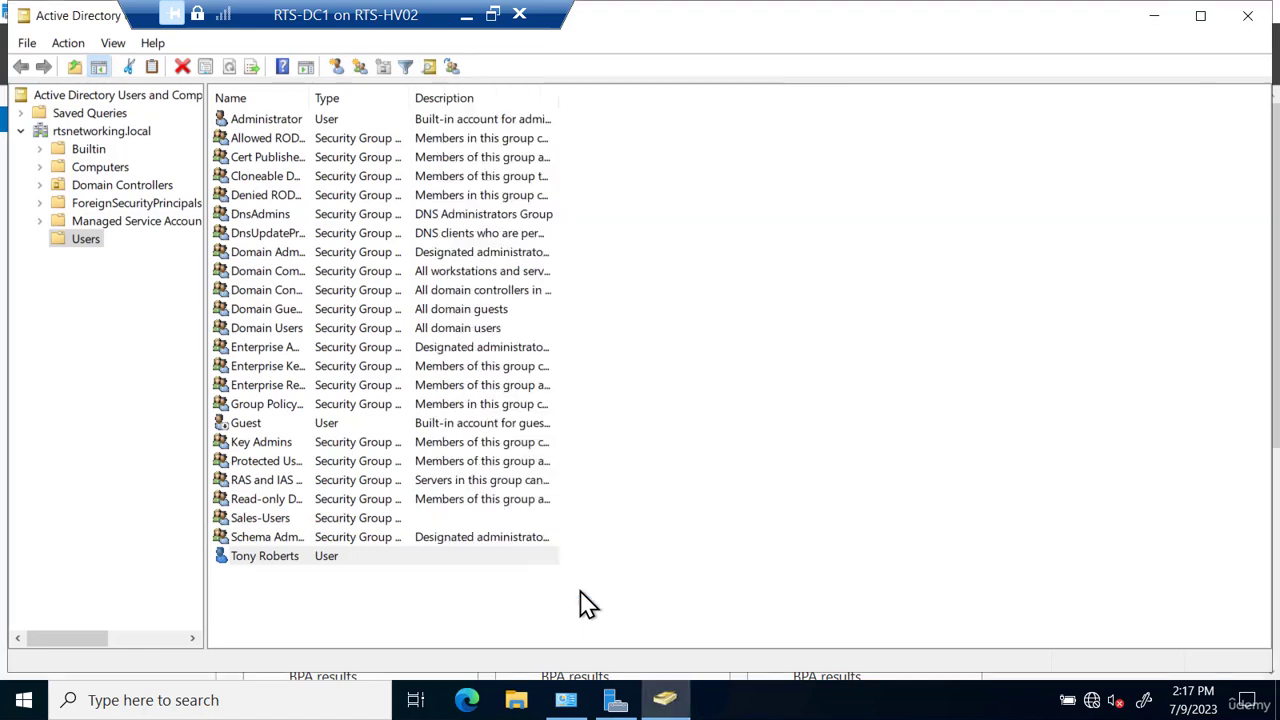
{"action": "right_click", "coordinate": [296, 522]}
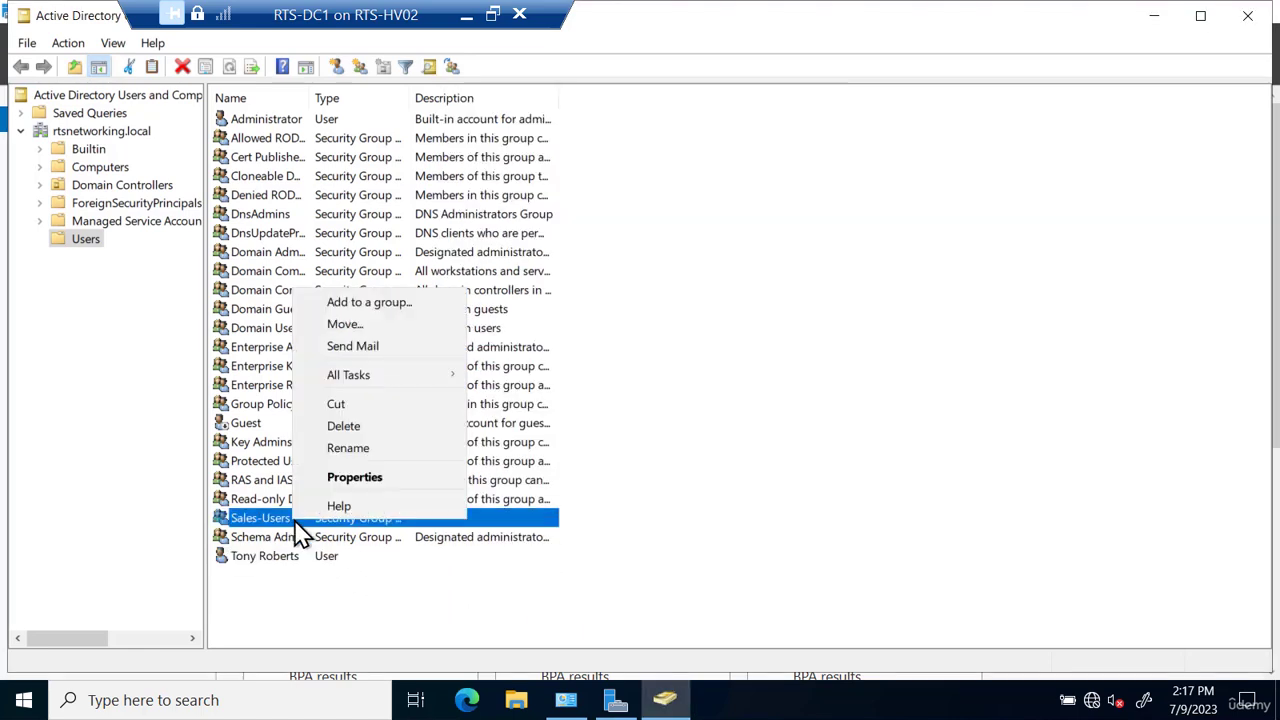
{"action": "left_click", "coordinate": [345, 478]}
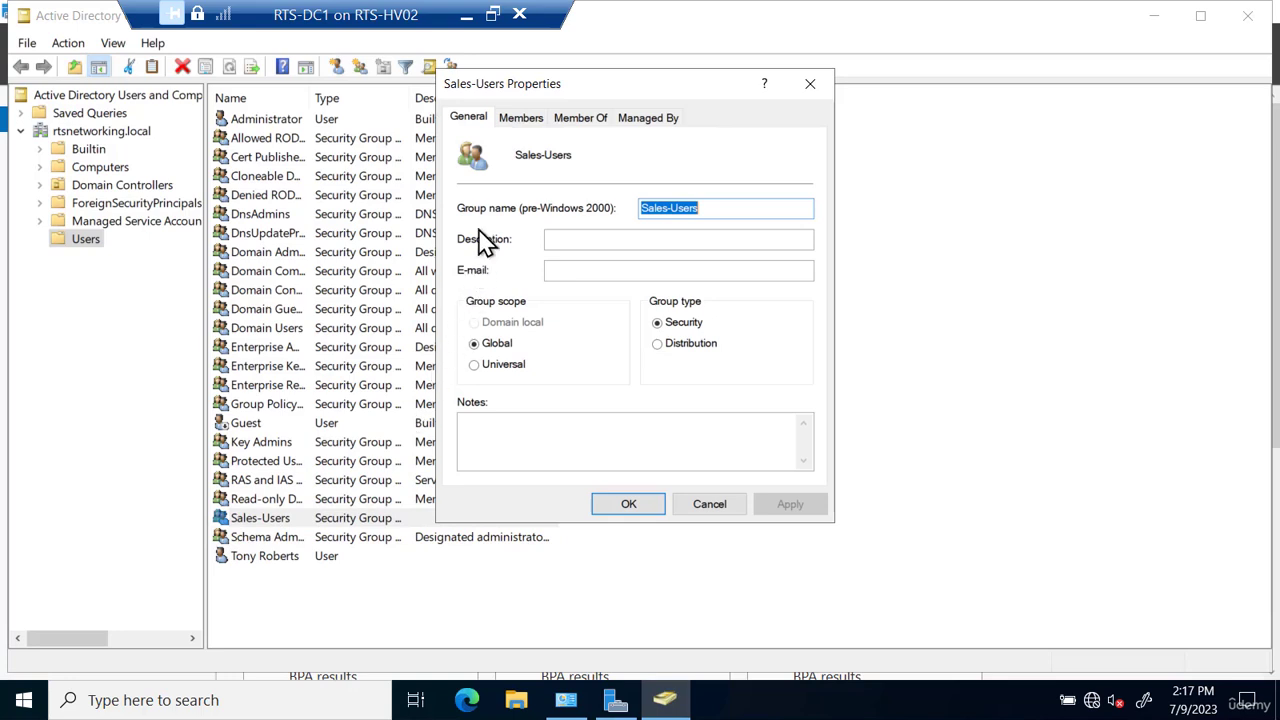
{"action": "left_click", "coordinate": [524, 125]}
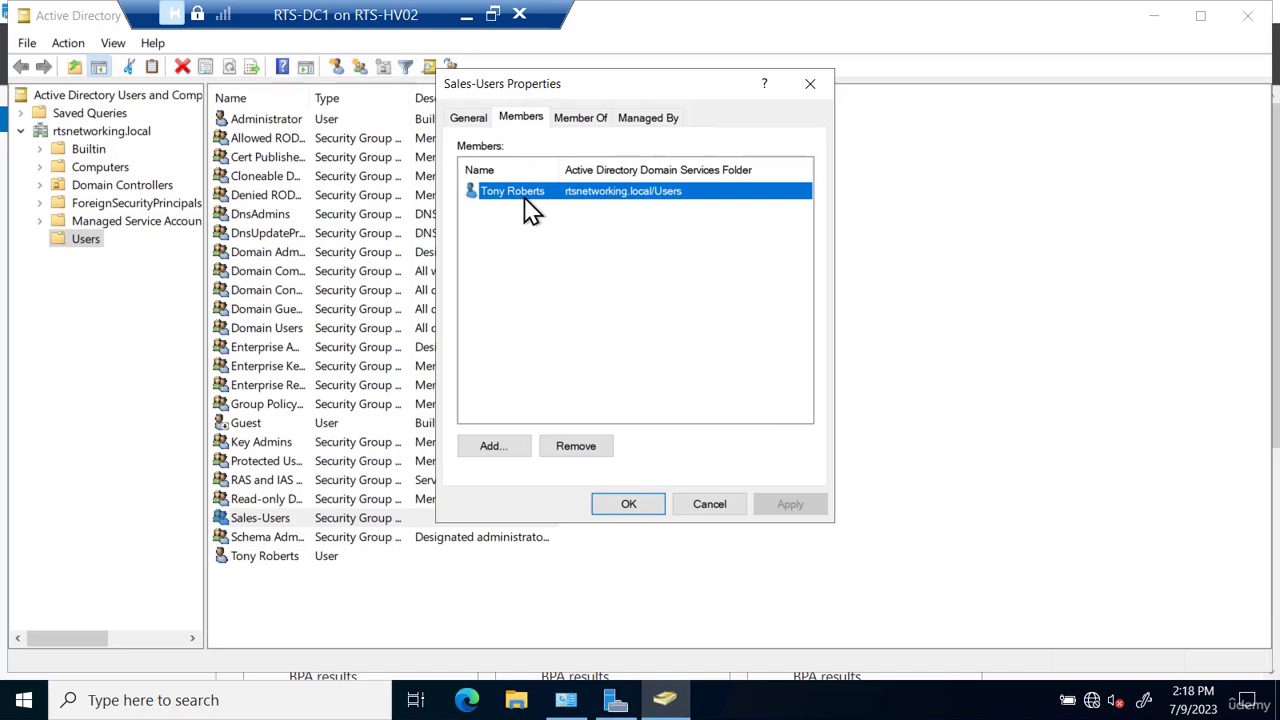
{"action": "left_click", "coordinate": [498, 452]}
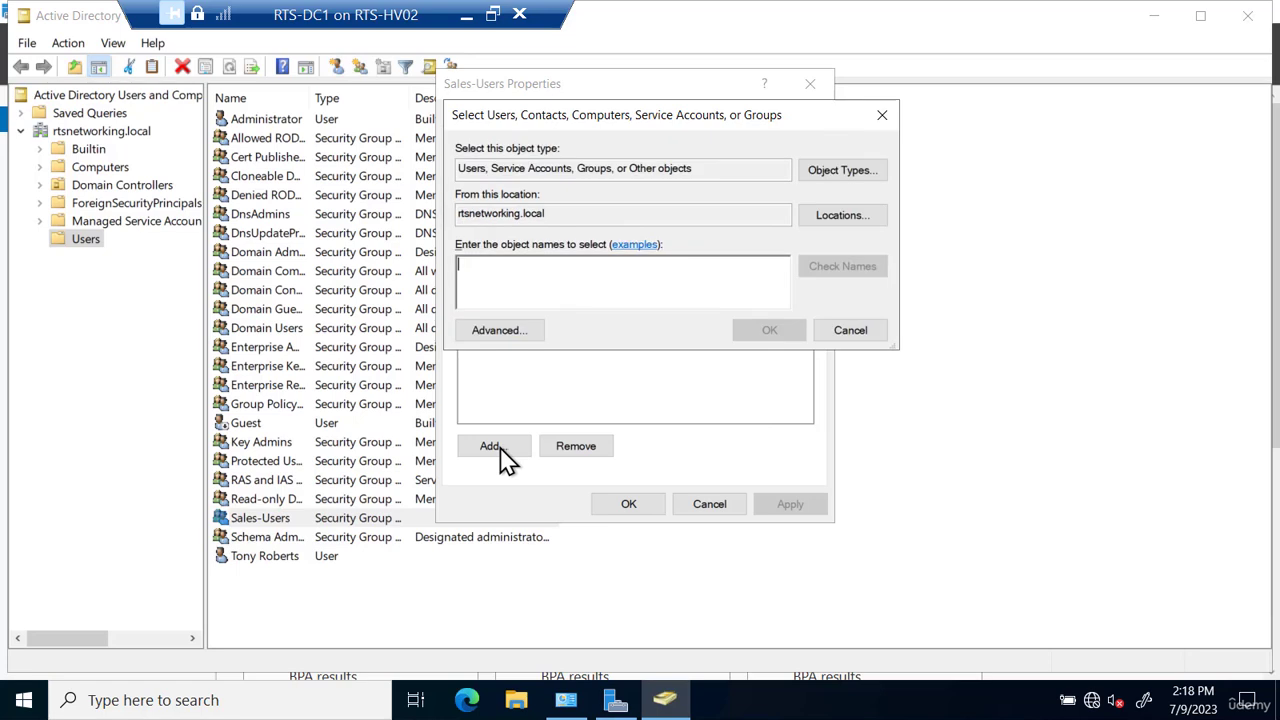
{"action": "left_click", "coordinate": [512, 332]}
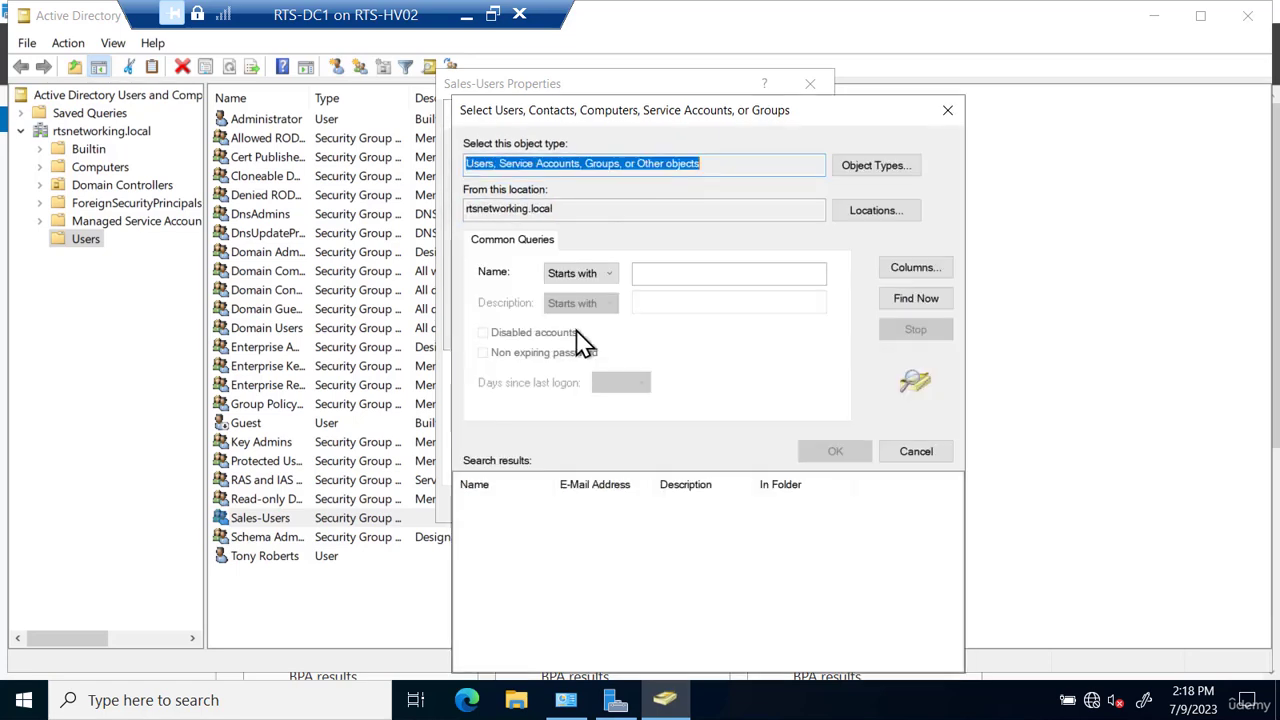
{"action": "left_click", "coordinate": [916, 298]}
{"action": "left_click_drag", "start_coordinate": [953, 517], "coordinate": [963, 587]}
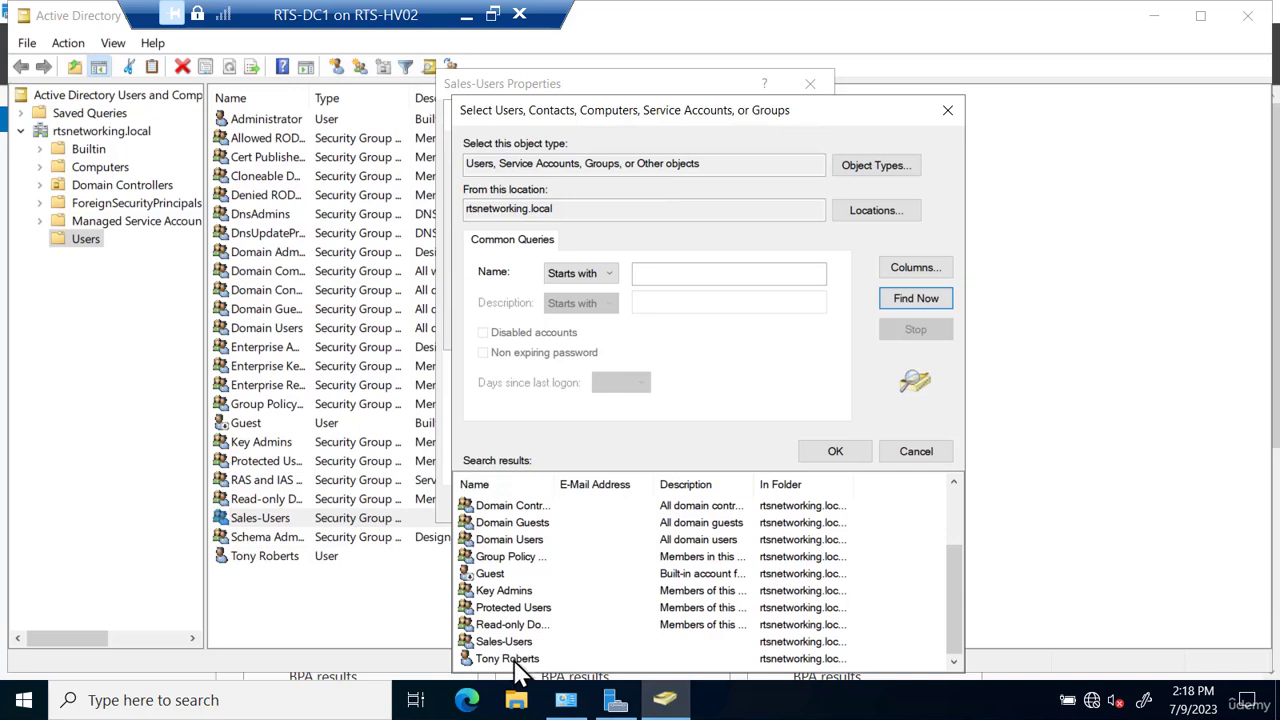
{"action": "left_click", "coordinate": [928, 456]}
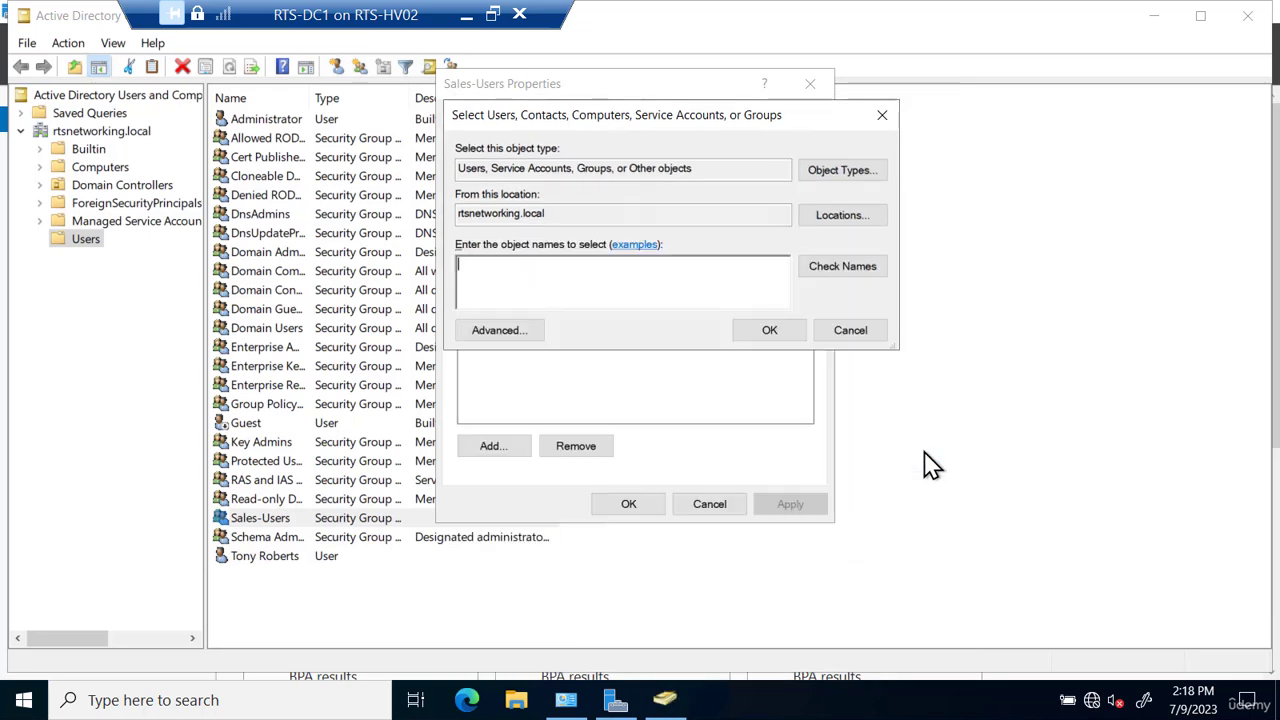
{"action": "left_click", "coordinate": [864, 333]}
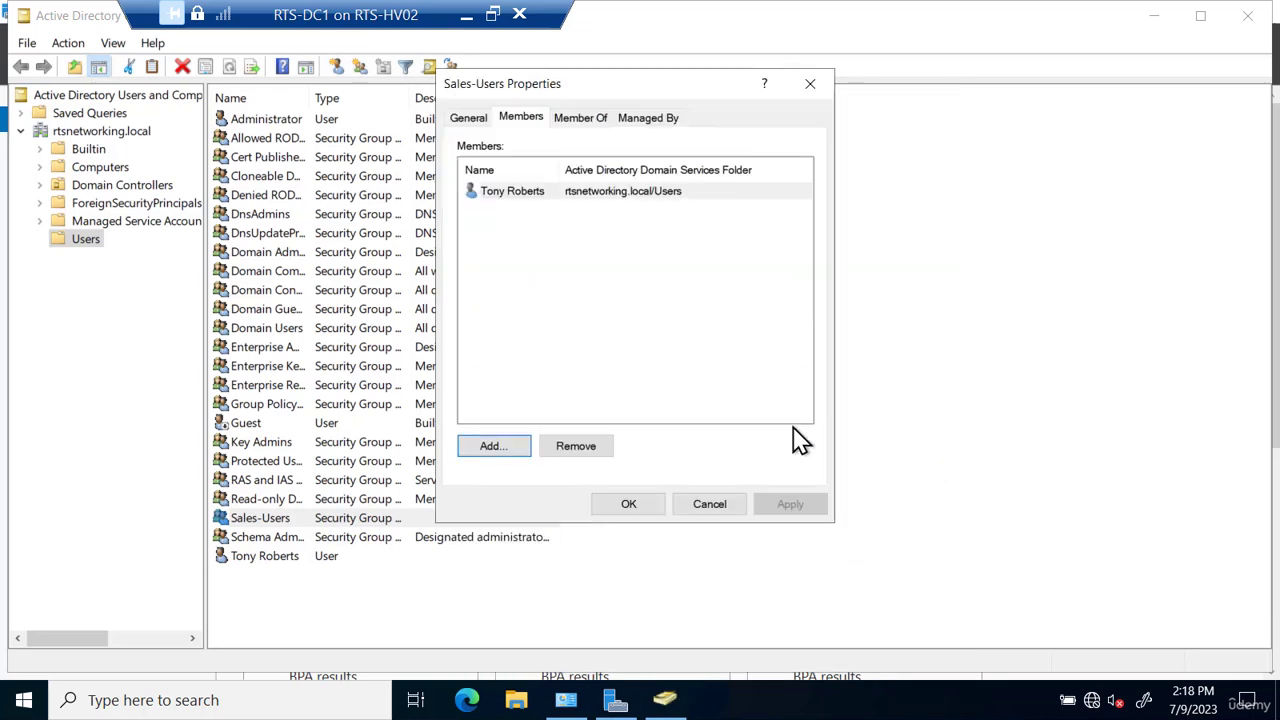
{"action": "left_click", "coordinate": [724, 507]}
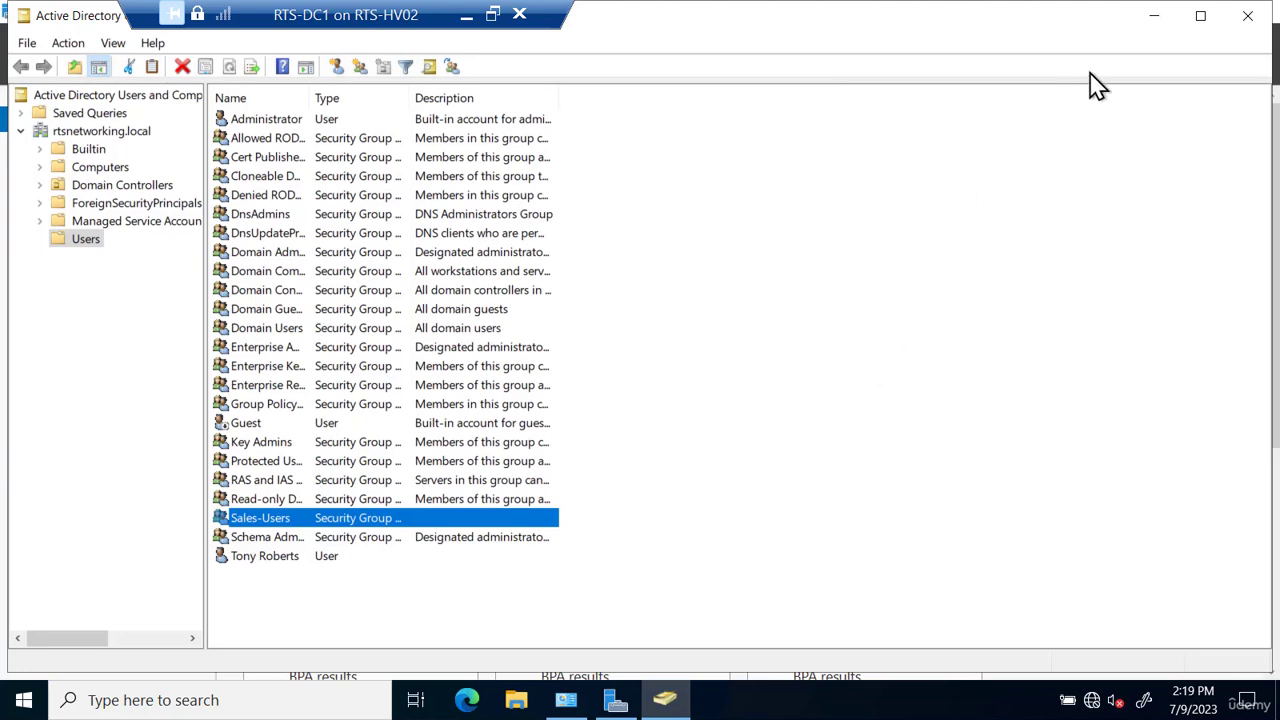
- Minimize the console and create a new desktop folder named Sales-Data
{"action": "left_click", "coordinate": [1153, 16]}
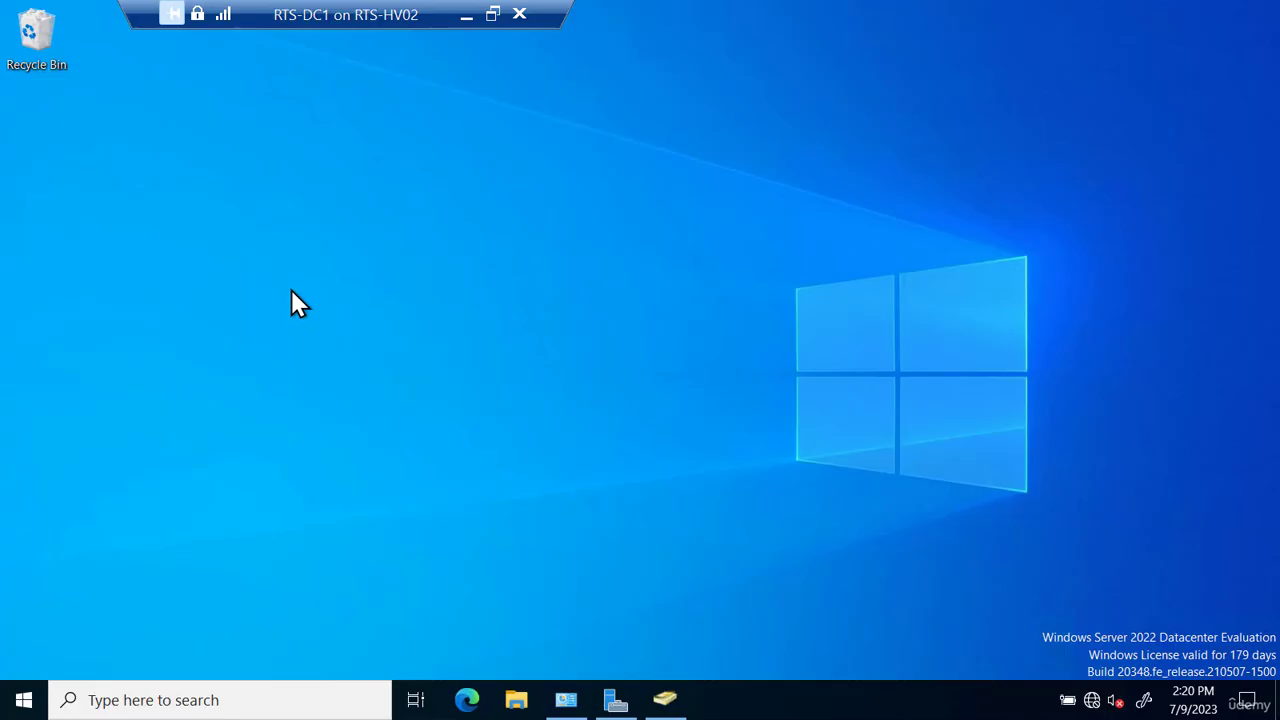
{"action": "right_click", "coordinate": [290, 290]}
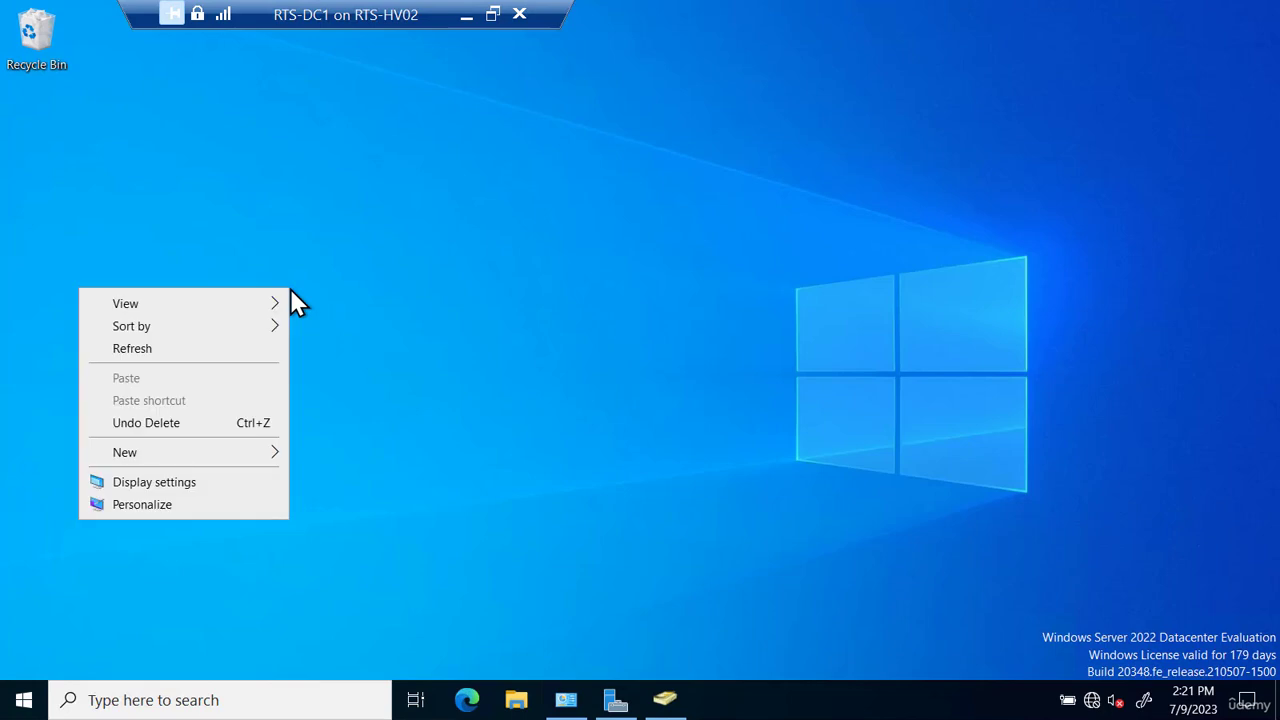
{"action": "mouse_move", "coordinate": [289, 457]}
{"action": "left_click", "coordinate": [346, 463]}
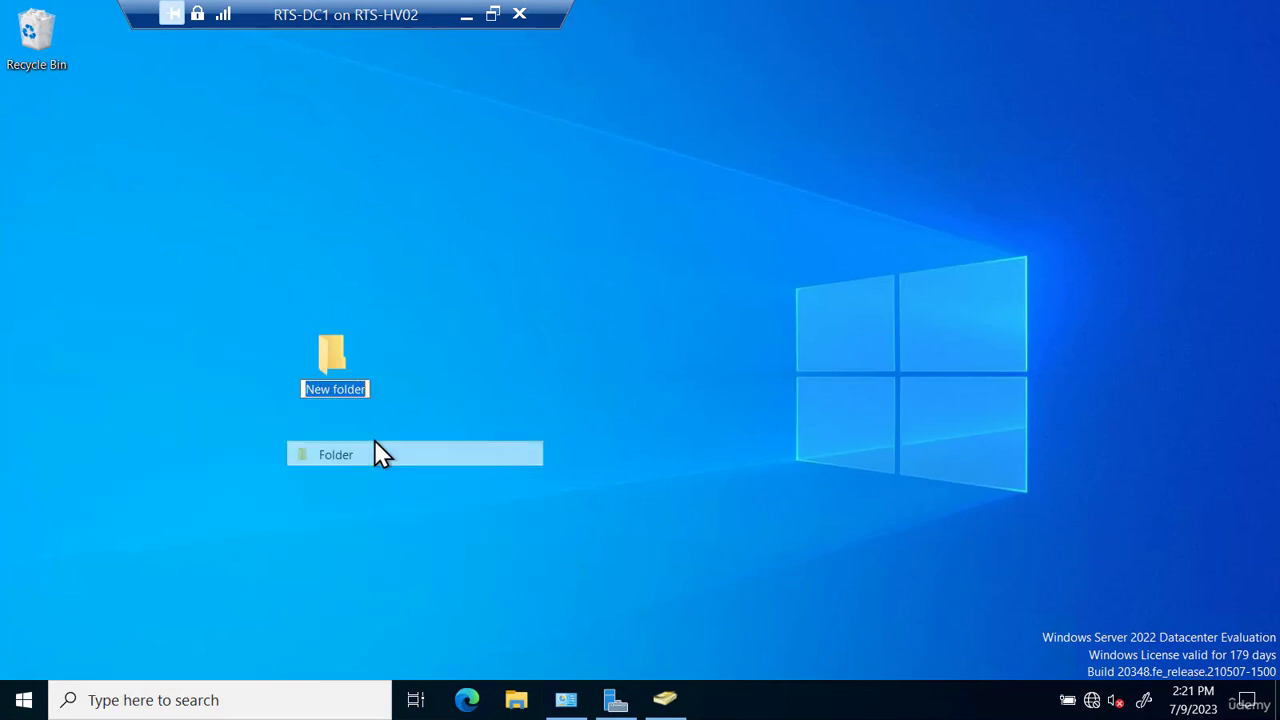
{"action": "type", "text": "Sales-Data"}
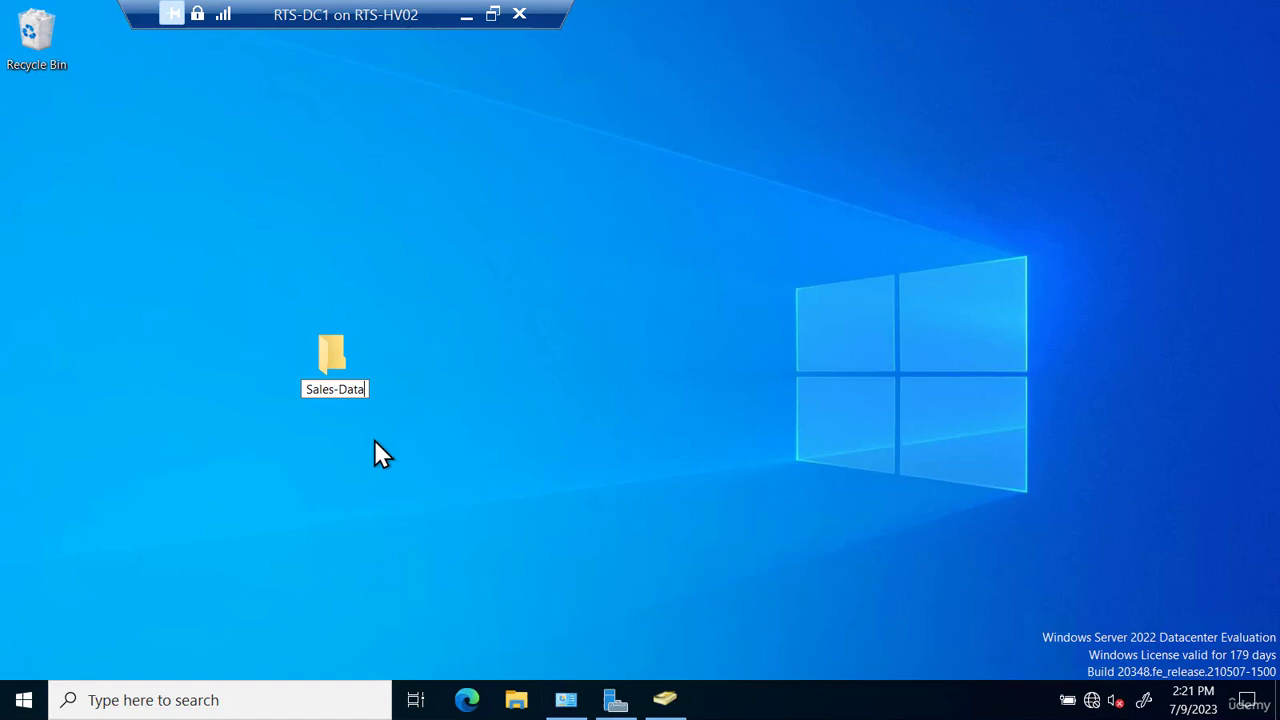
{"action": "key", "text": "Return"}
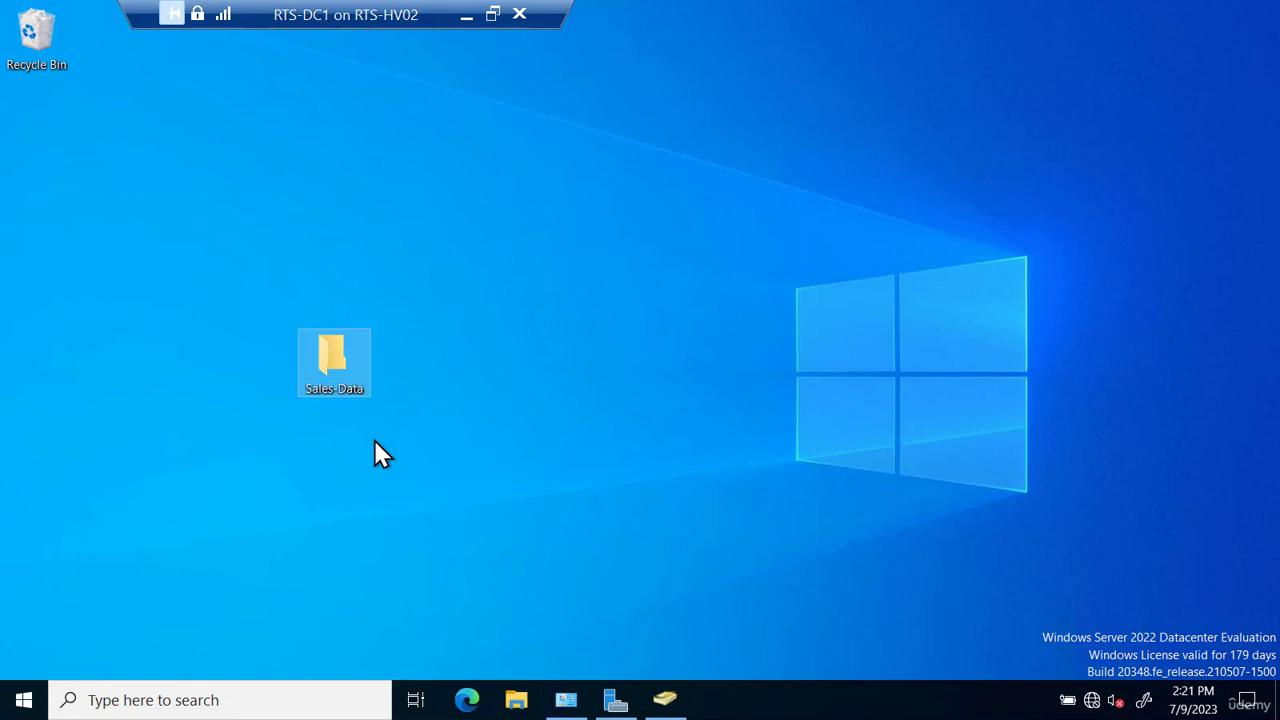
- Open the permissions editor in the Sales-Data folder's security settings
{"action": "right_click", "coordinate": [348, 376]}
{"action": "left_click", "coordinate": [305, 359]}
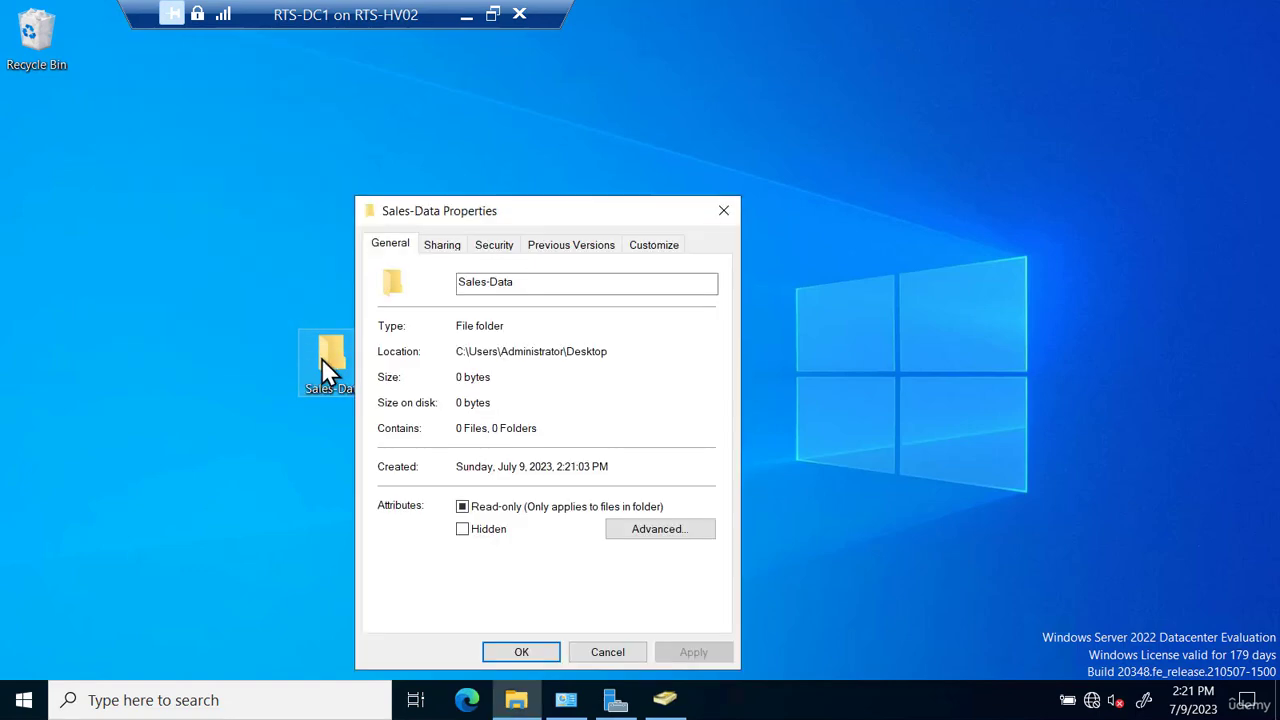
{"action": "left_click", "coordinate": [494, 250]}
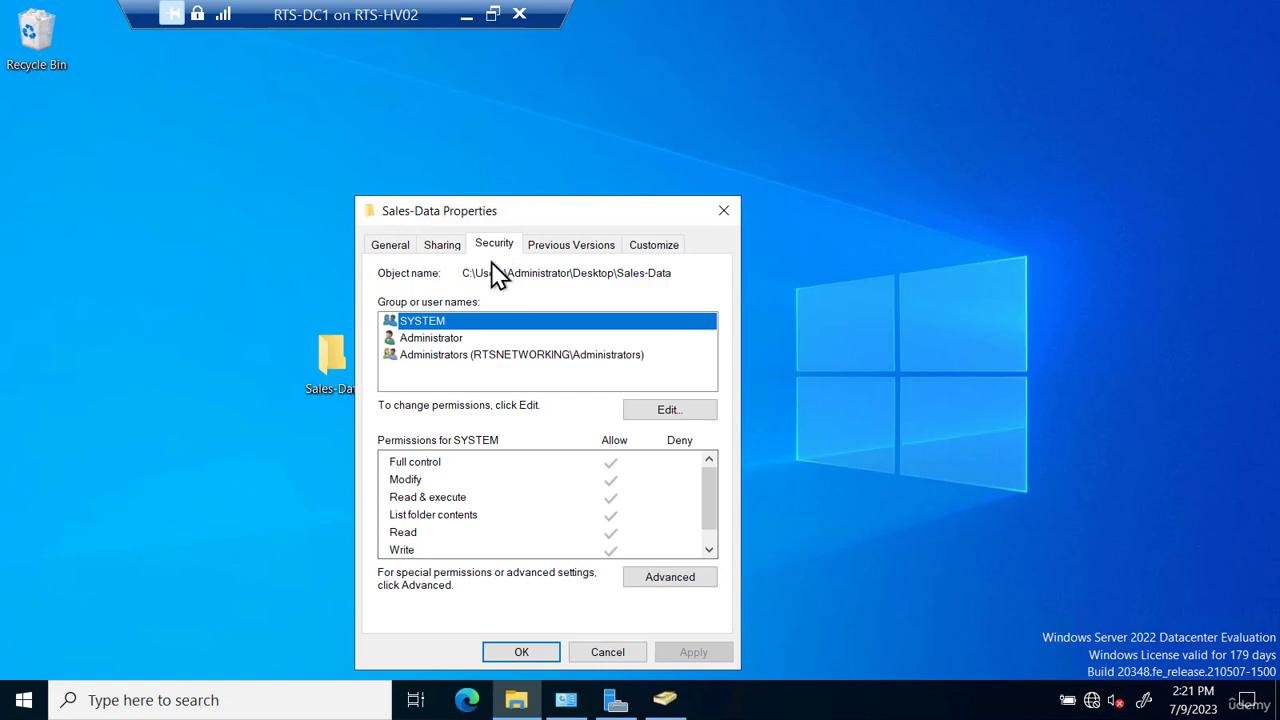
{"action": "left_click", "coordinate": [655, 412]}
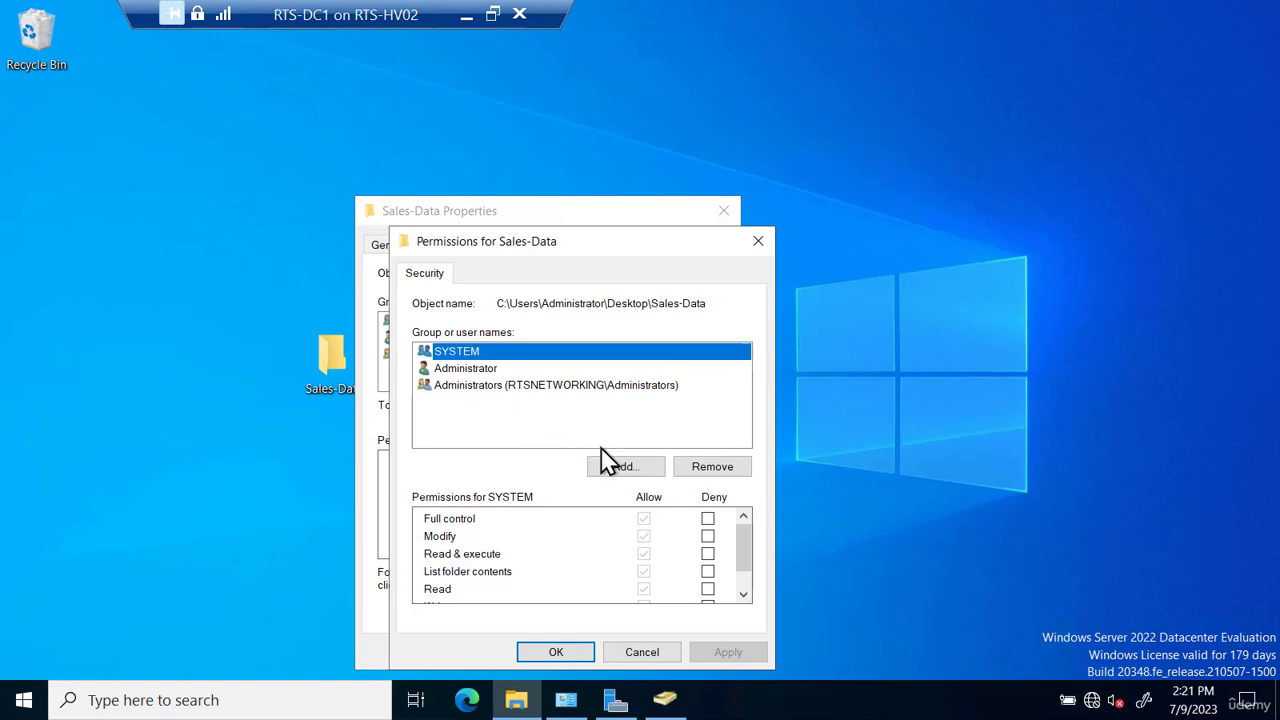
- Add the new user to the folder's permissions via the advanced search for names starting with 'to'
{"action": "left_click", "coordinate": [632, 467]}
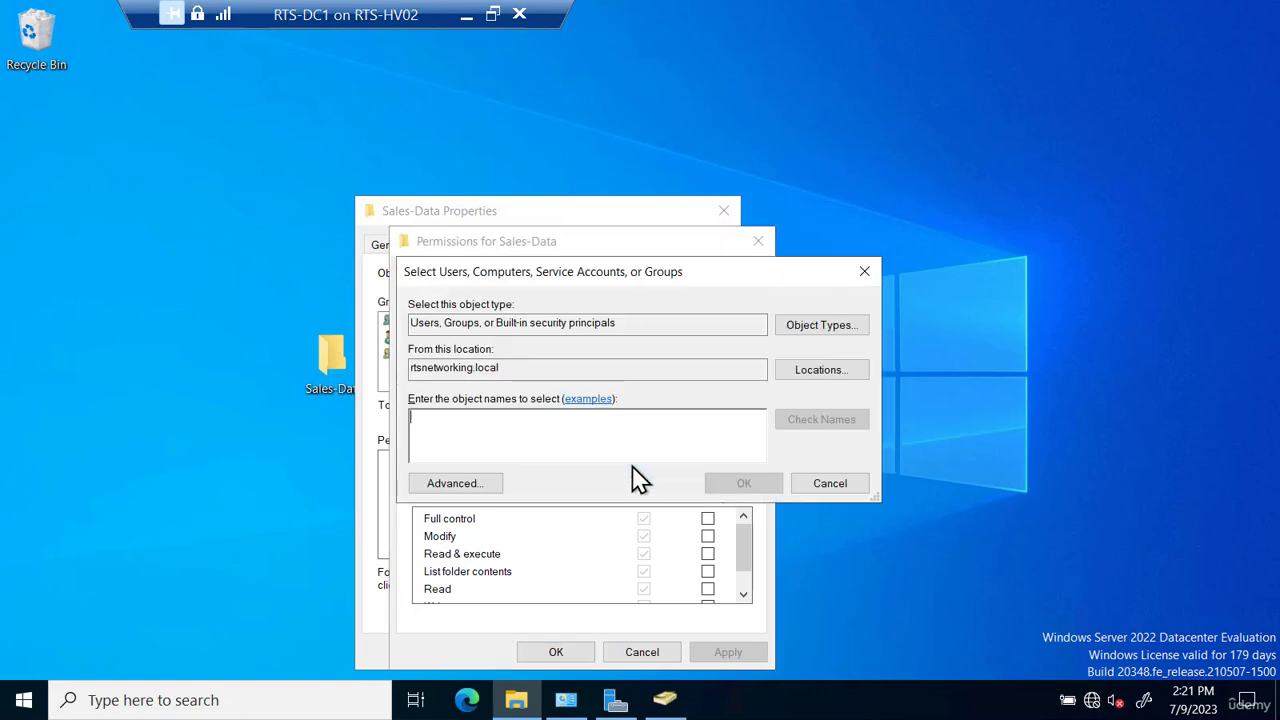
{"action": "left_click", "coordinate": [476, 494]}
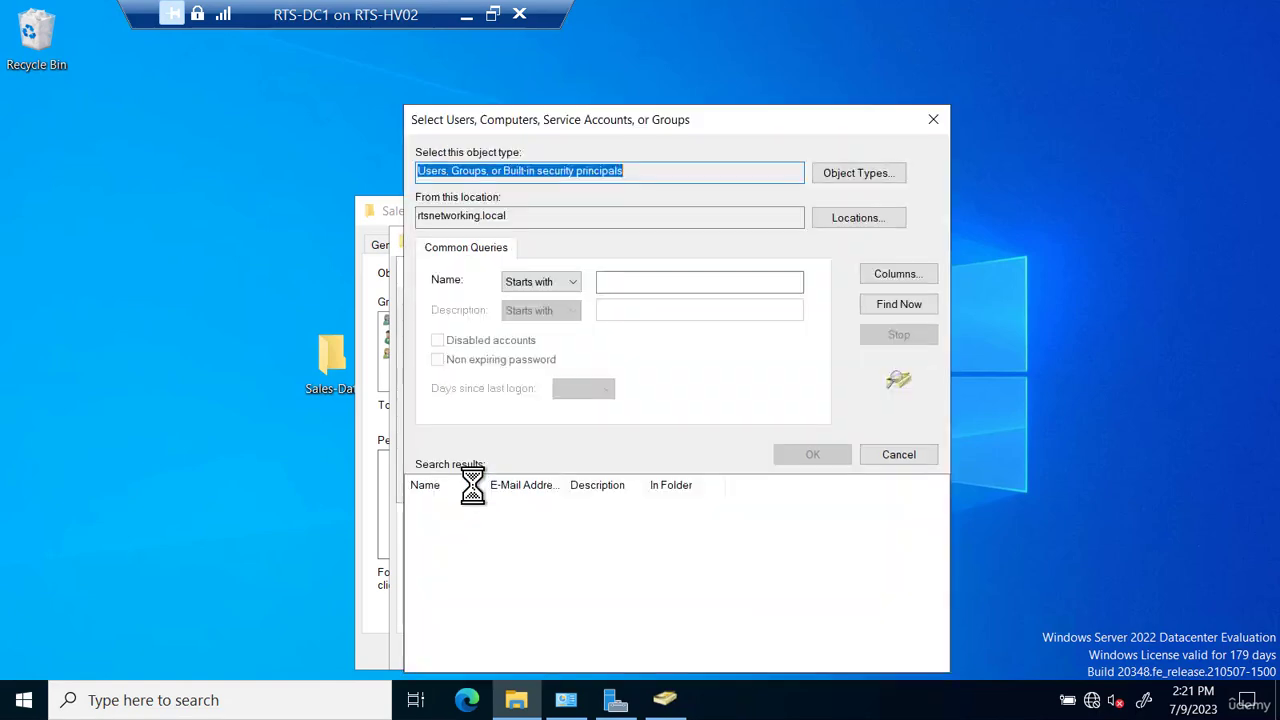
{"action": "left_click", "coordinate": [894, 305]}
{"action": "scroll", "coordinate": [630, 555], "scroll_direction": "down", "scroll_amount": 5}
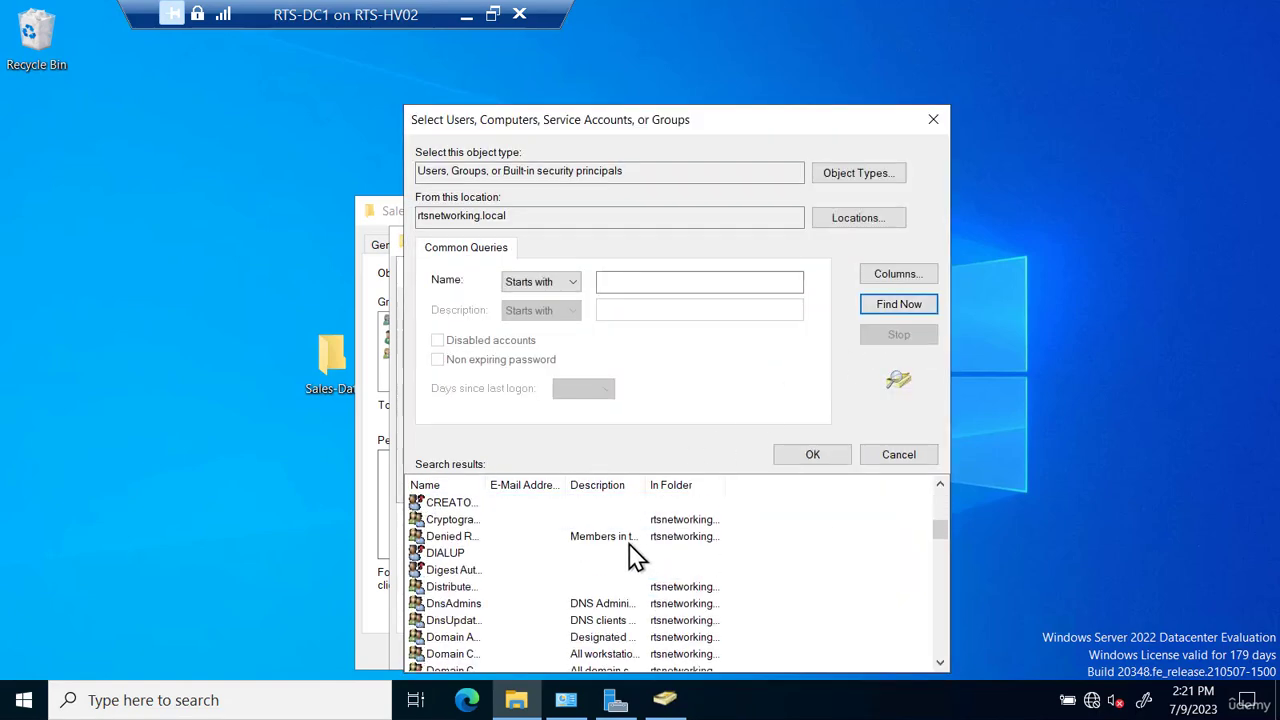
{"action": "scroll", "coordinate": [632, 556], "scroll_direction": "down", "scroll_amount": 7}
{"action": "scroll", "coordinate": [632, 556], "scroll_direction": "up", "scroll_amount": 5}
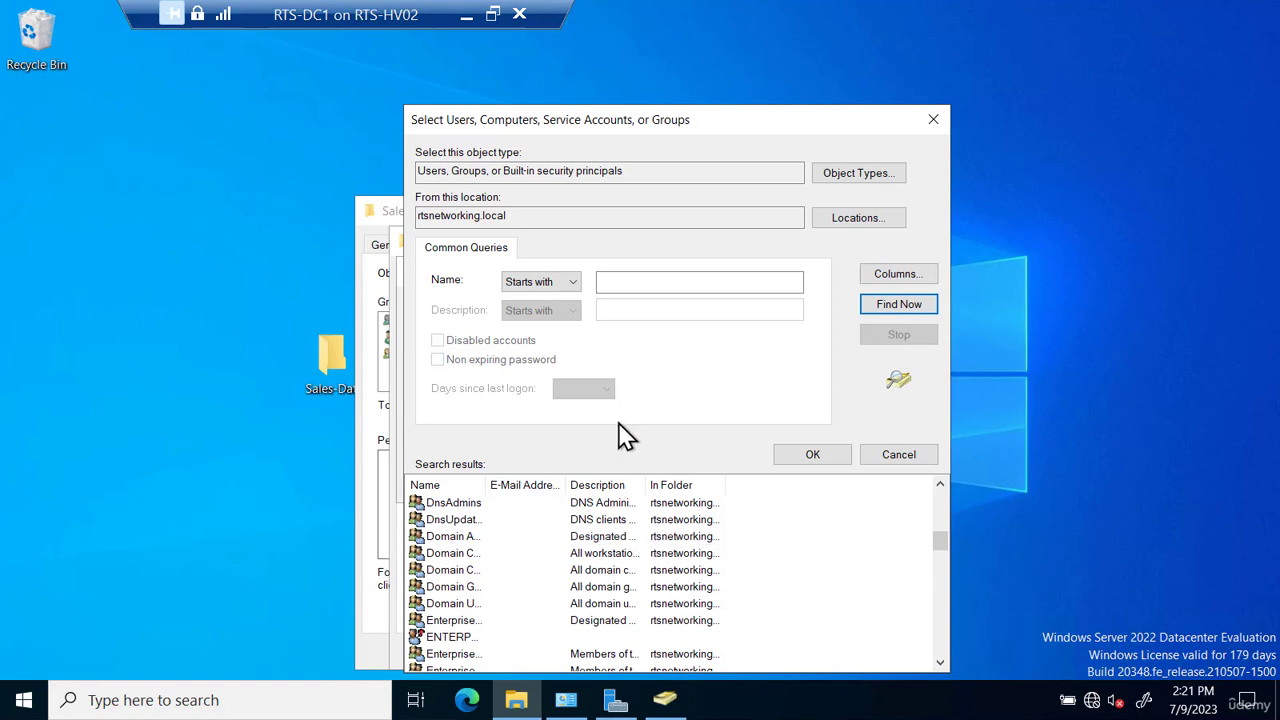
{"action": "left_click", "coordinate": [634, 281]}
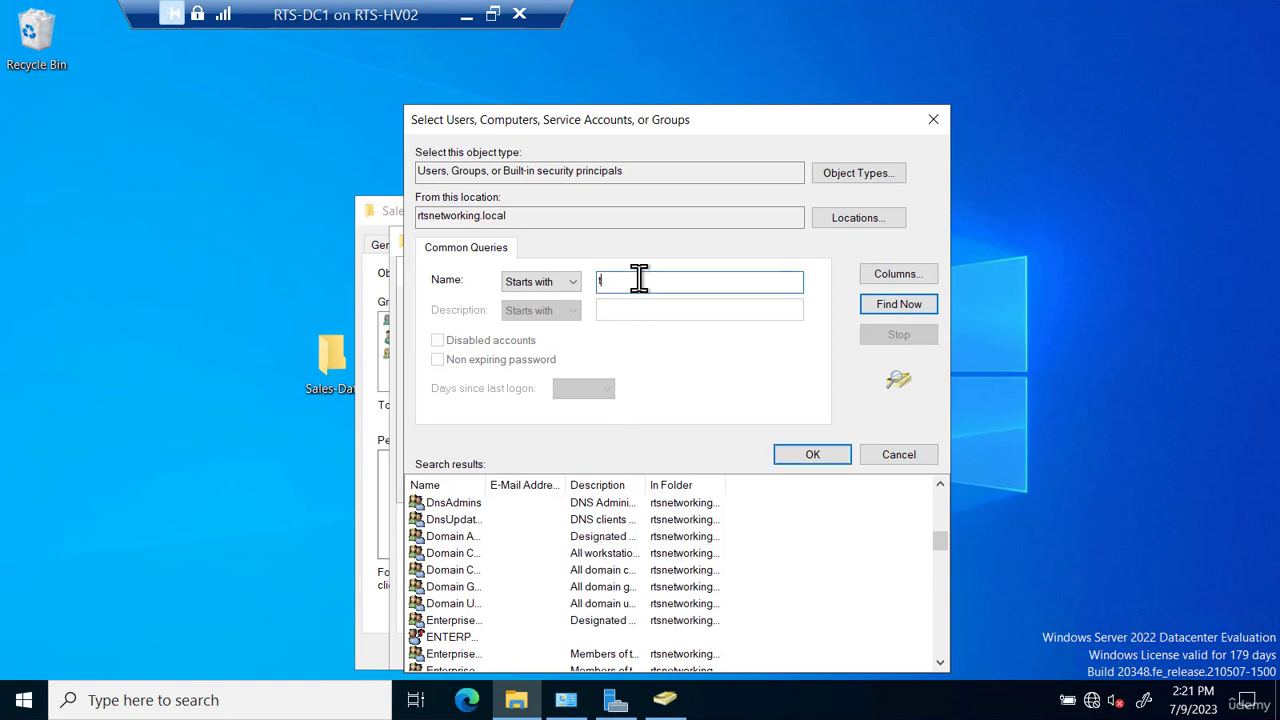
{"action": "type", "text": "to"}
{"action": "left_click", "coordinate": [897, 305]}
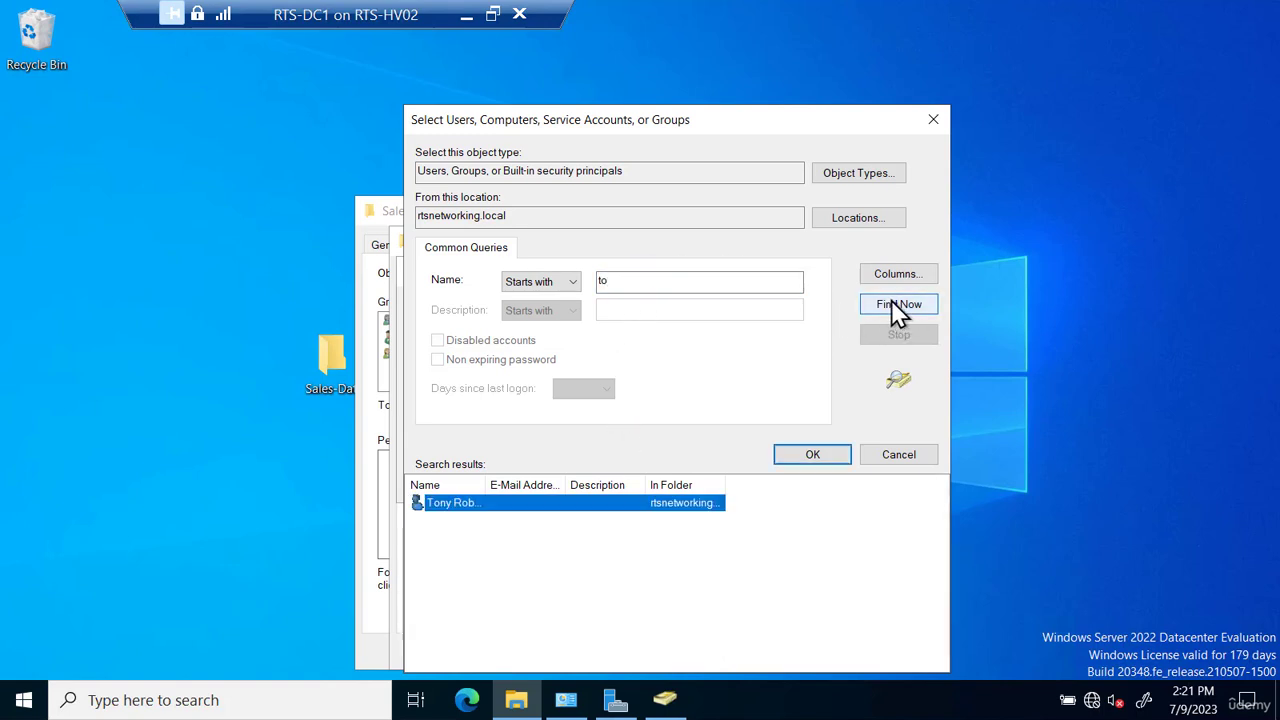
{"action": "double_click", "coordinate": [572, 504]}
{"action": "left_click", "coordinate": [748, 487]}
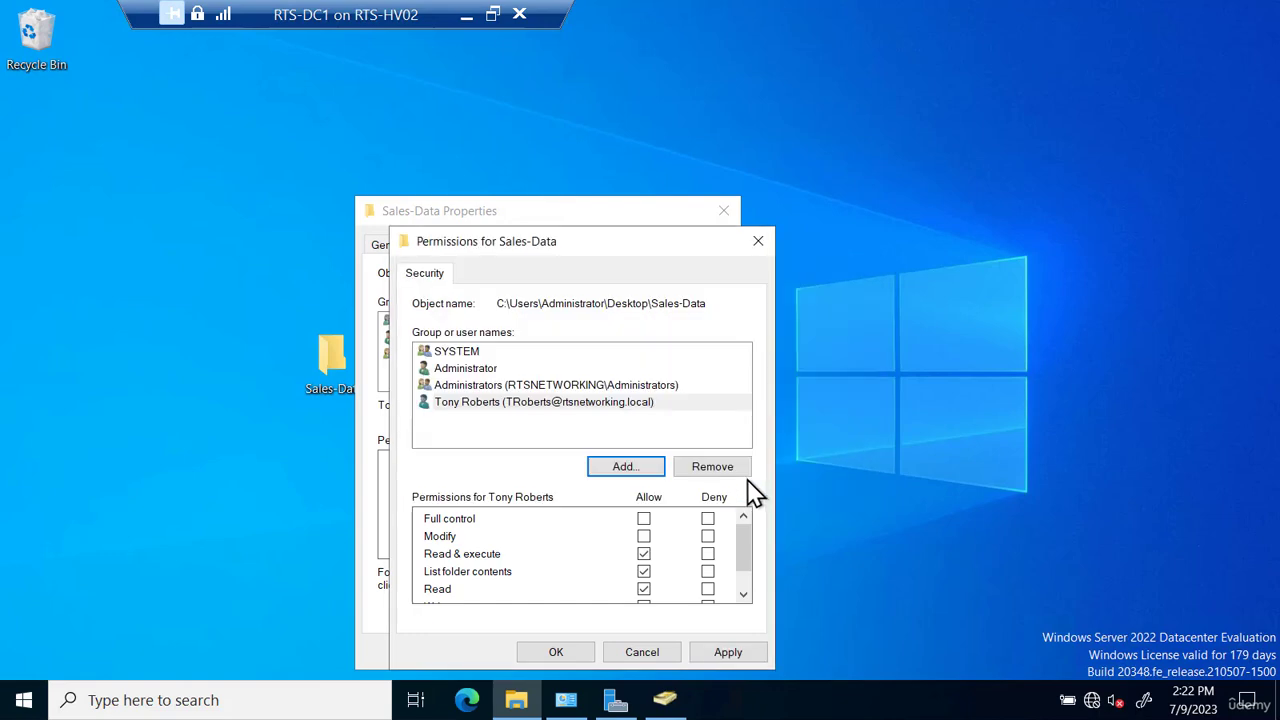
- Remove the new user from the folder's permissions and apply the change
{"action": "left_click", "coordinate": [499, 408]}
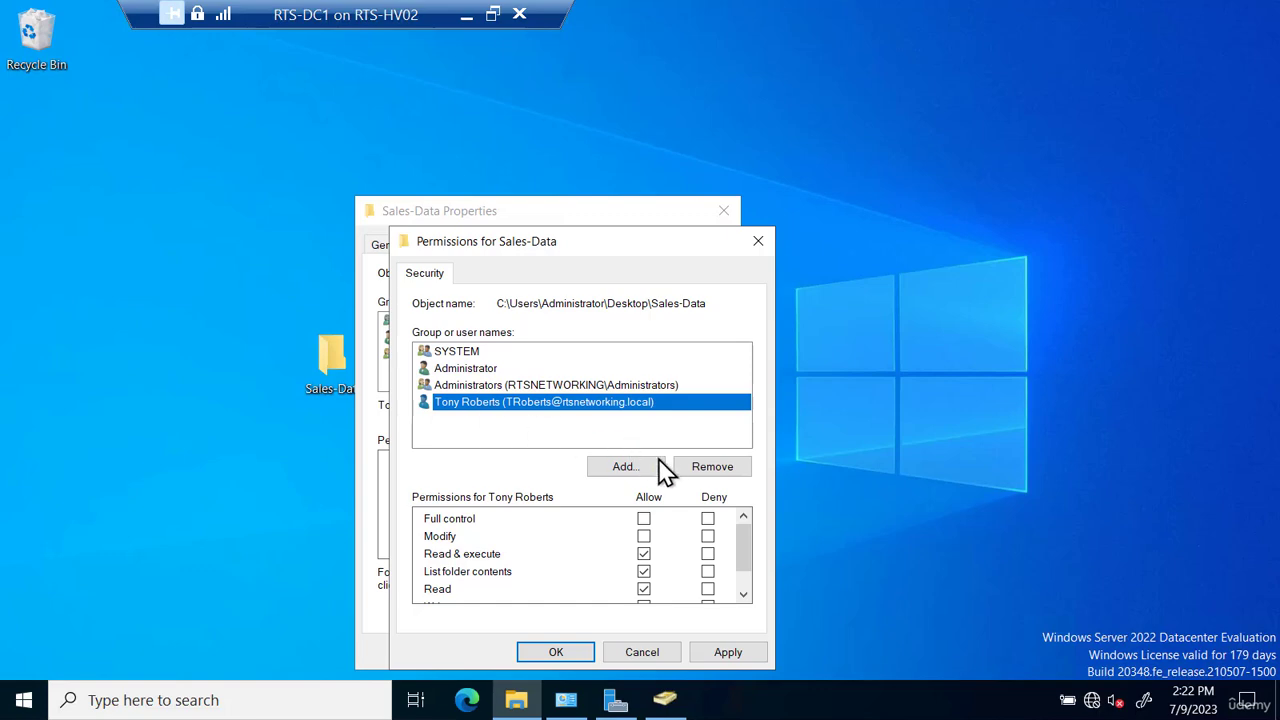
{"action": "left_click", "coordinate": [710, 470]}
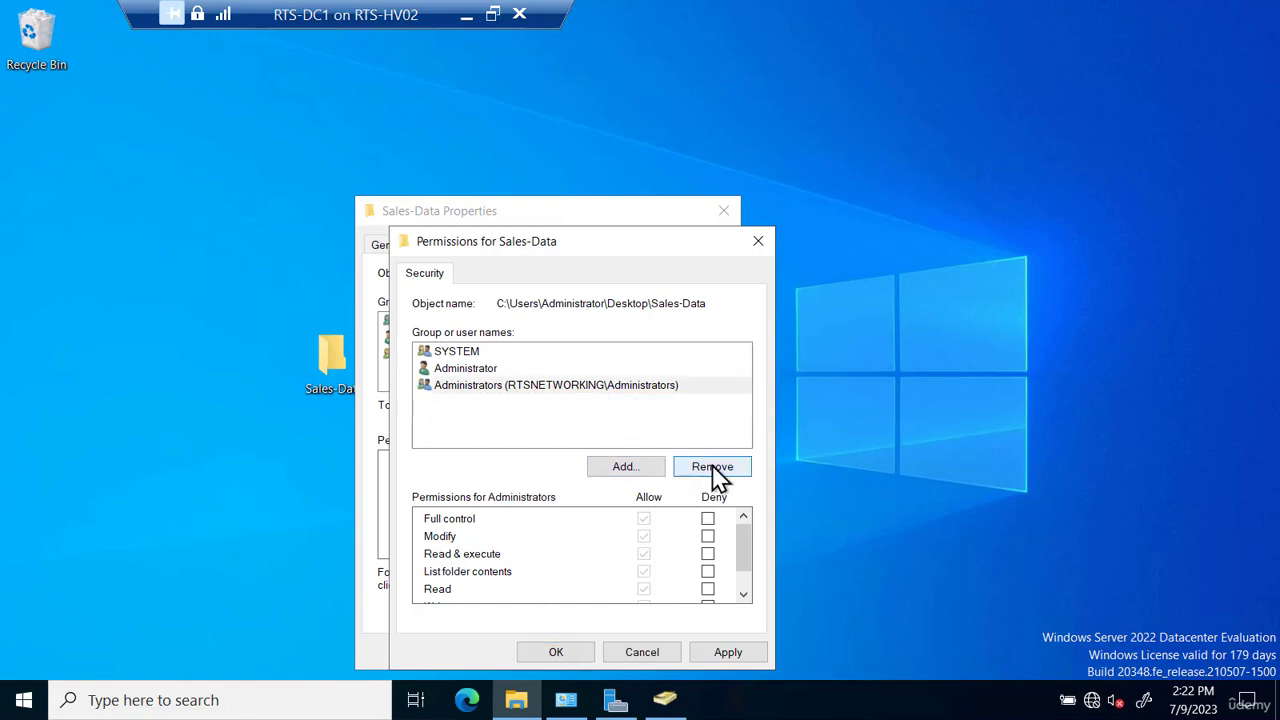
{"action": "left_click", "coordinate": [728, 656]}
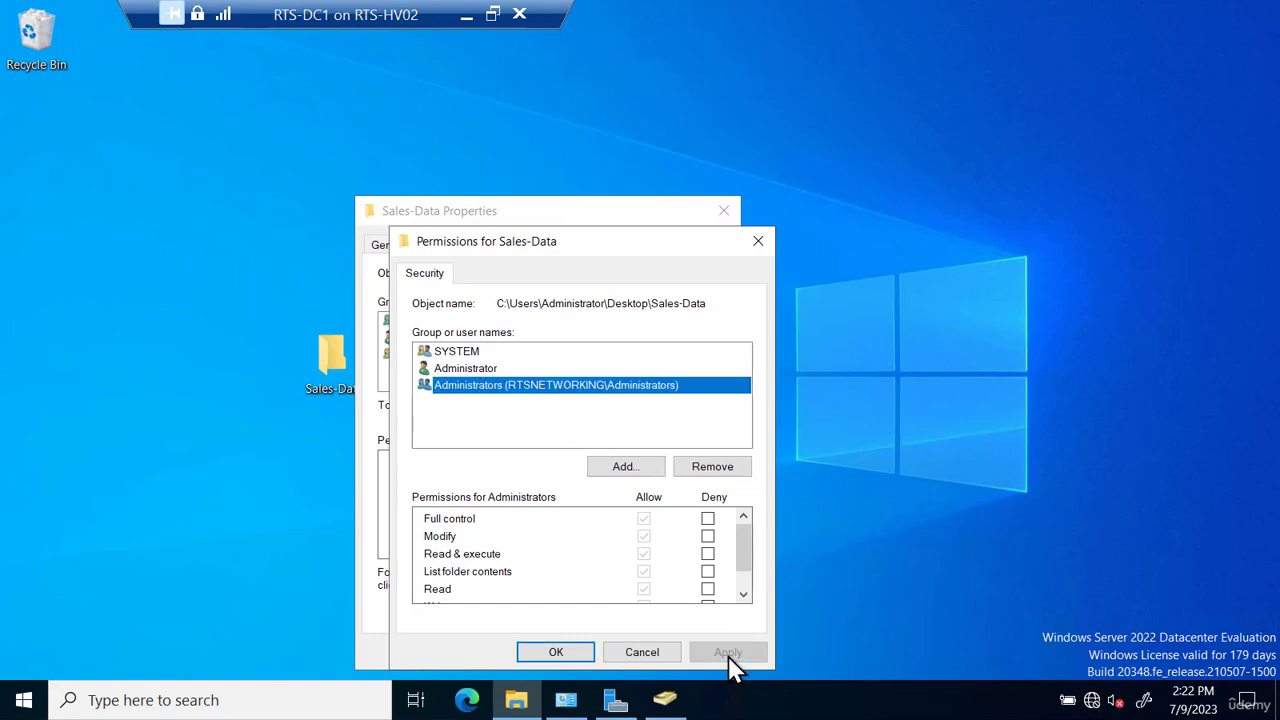
- Add the Sales-Users group to the folder's permissions by checking the name 's', then confirm and close the properties
{"action": "left_click", "coordinate": [623, 470]}
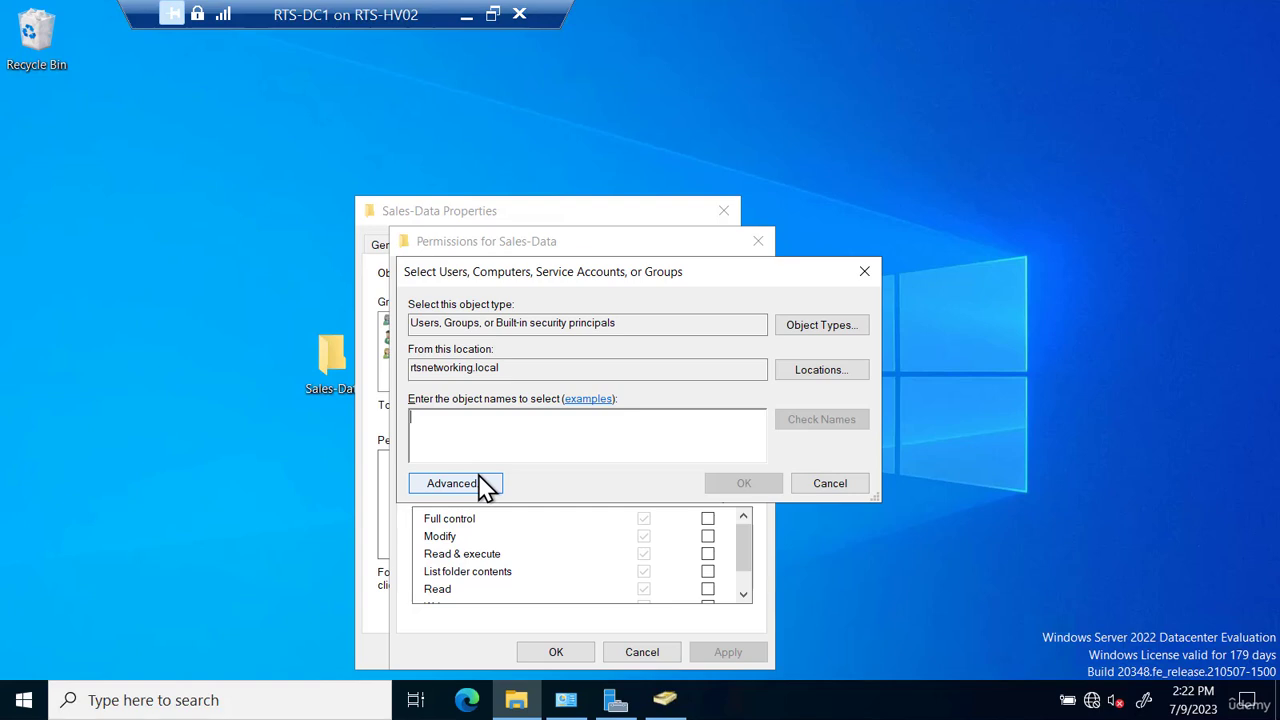
{"action": "type", "text": "sal"}
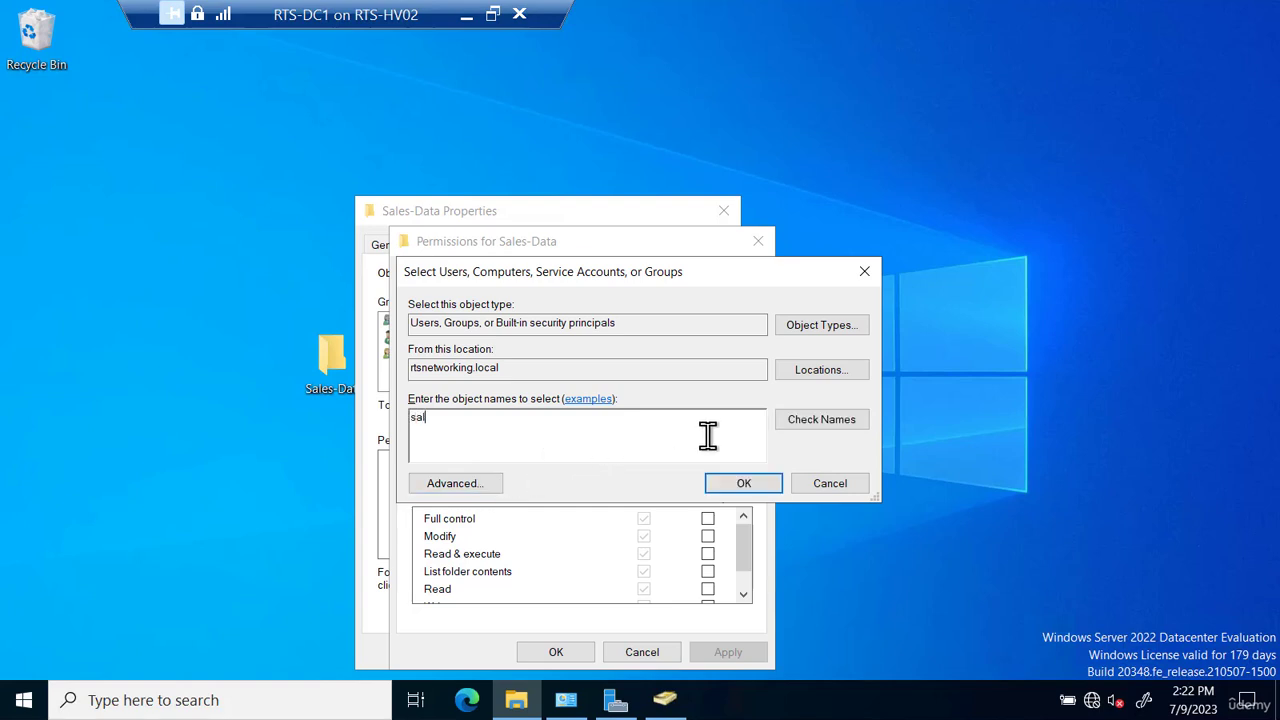
{"action": "left_click", "coordinate": [826, 422]}
{"action": "left_click_drag", "start_coordinate": [508, 424], "coordinate": [370, 444]}
{"action": "type", "text": "a"}
{"action": "key", "text": "BackSpace"}
{"action": "type", "text": "s"}
{"action": "left_click", "coordinate": [806, 432]}
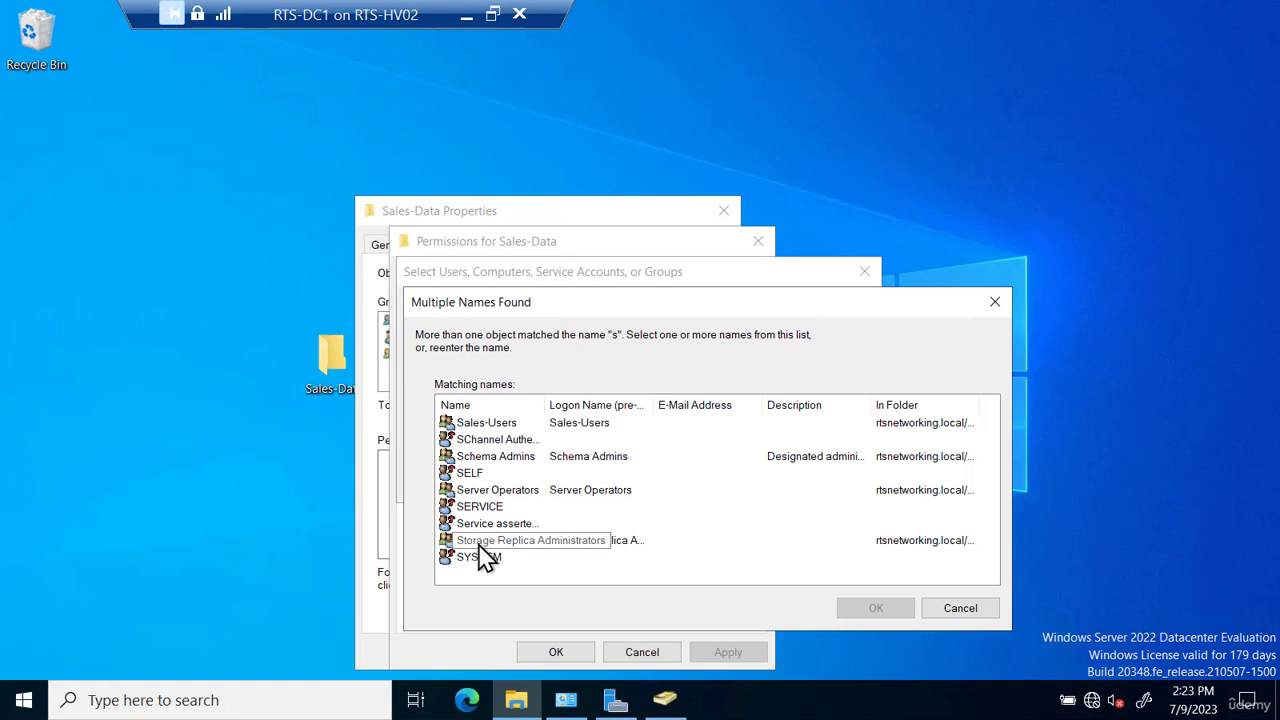
{"action": "left_click", "coordinate": [502, 424]}
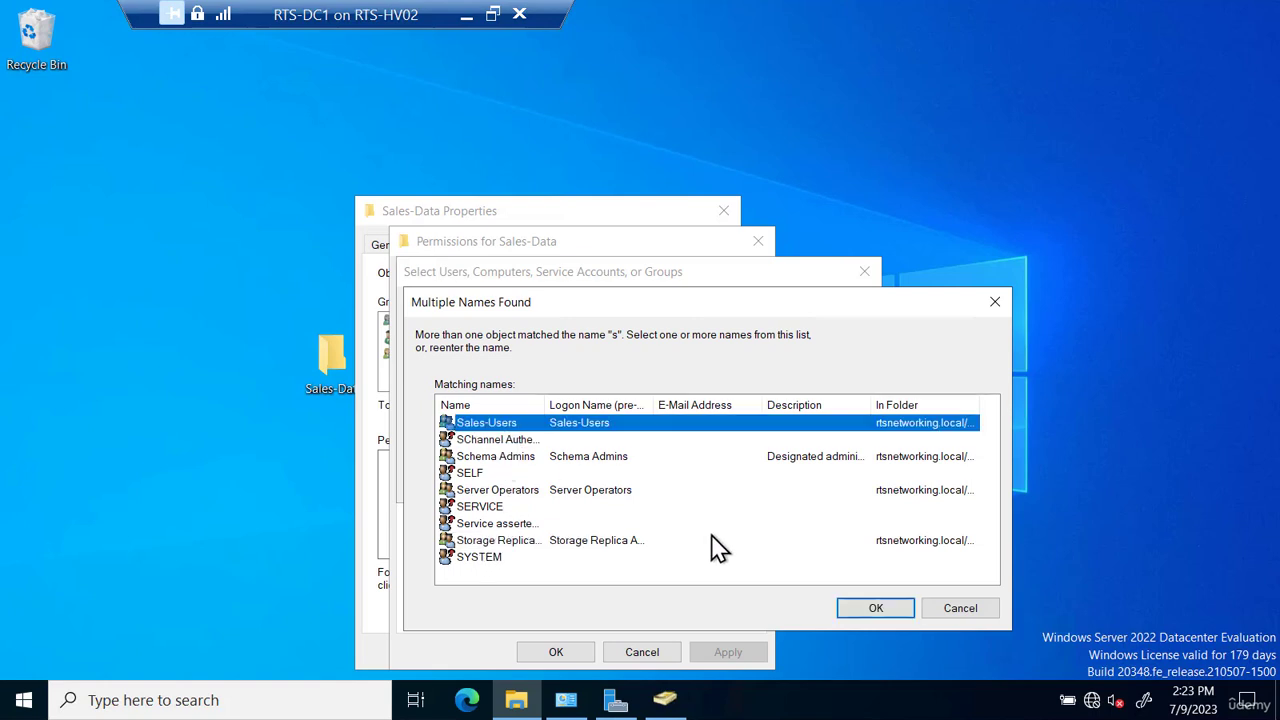
{"action": "left_click", "coordinate": [876, 608]}
{"action": "left_click", "coordinate": [745, 484]}
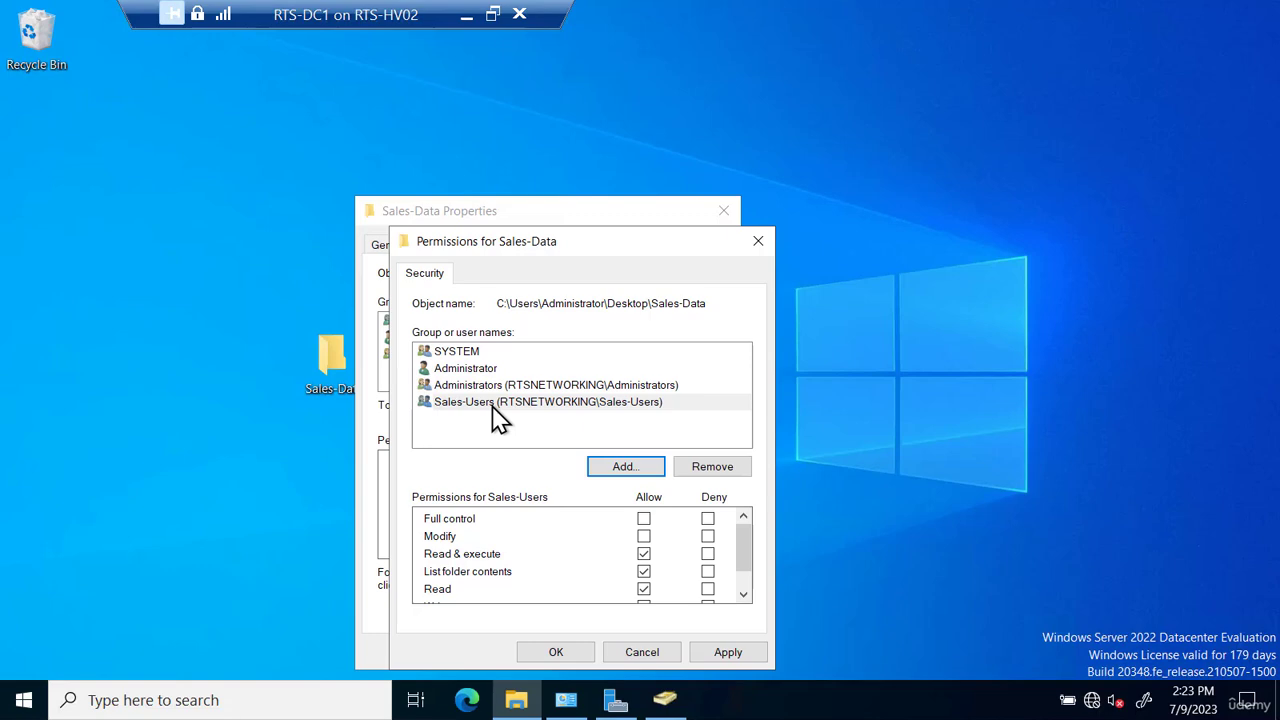
{"action": "left_click", "coordinate": [564, 655]}
{"action": "left_click", "coordinate": [536, 653]}
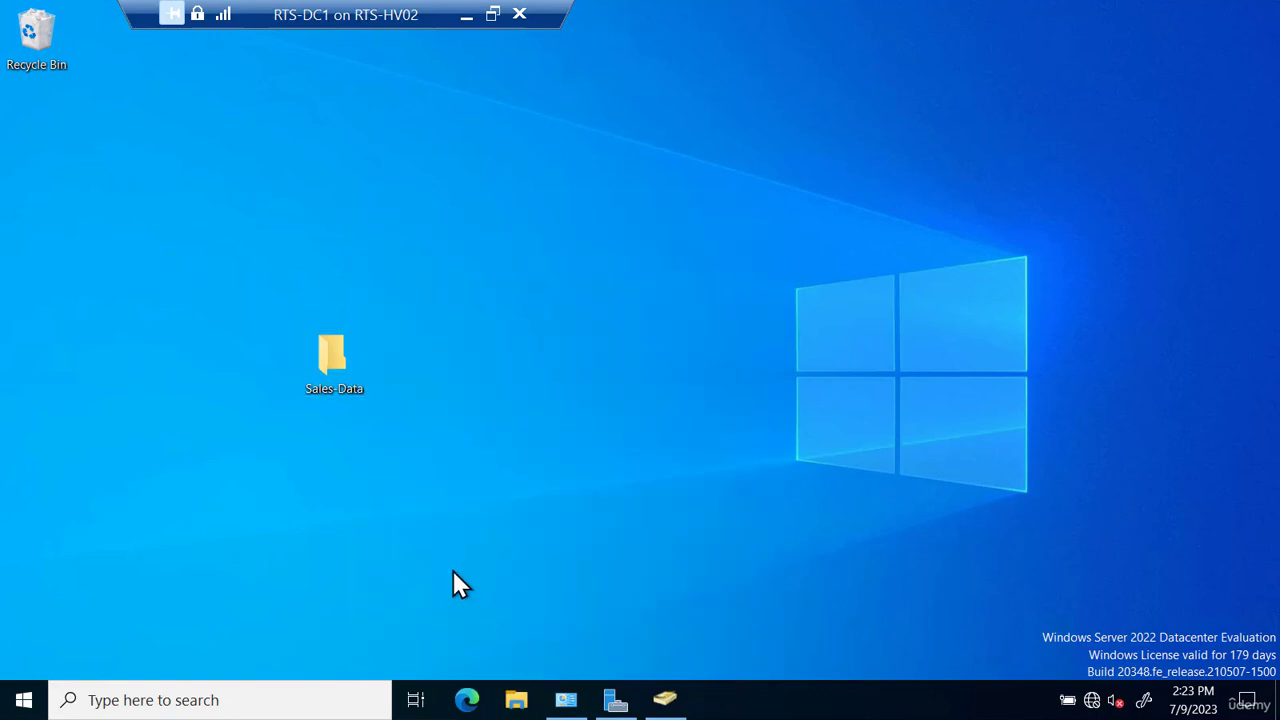
- Delete the Sales-Data folder from the desktop
{"action": "right_click", "coordinate": [329, 362]}
{"action": "left_click", "coordinate": [246, 296]}
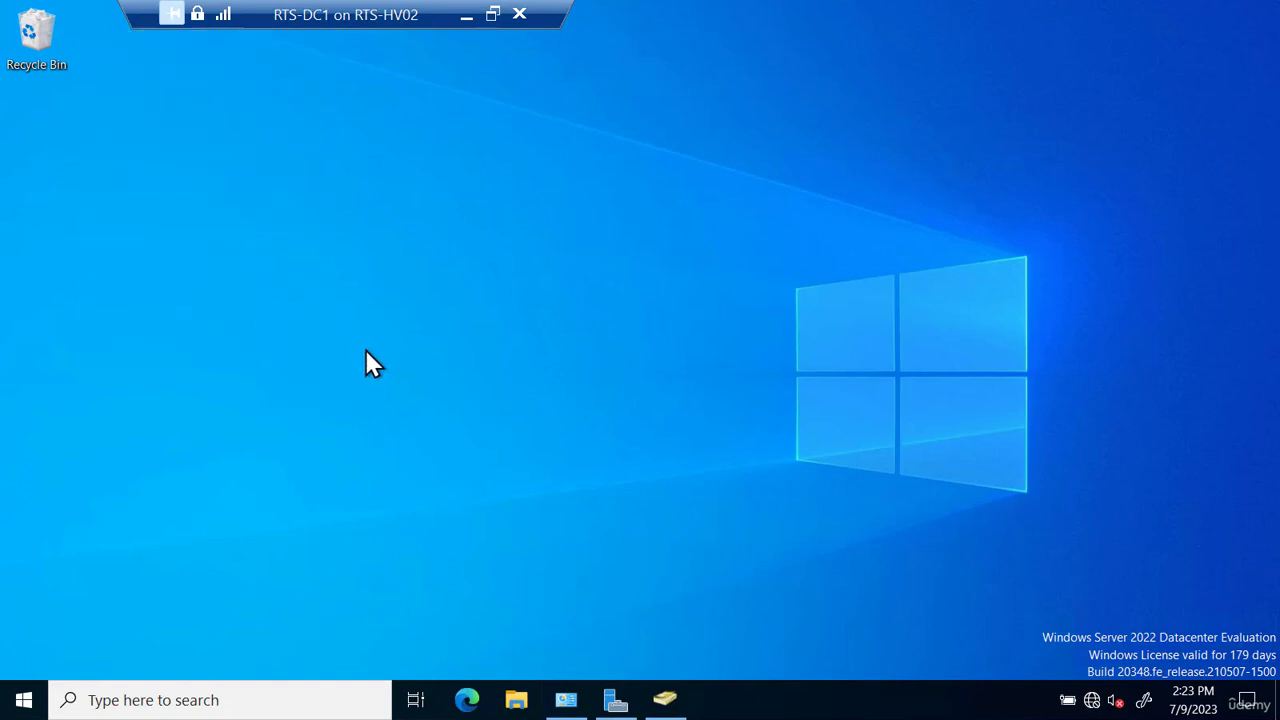